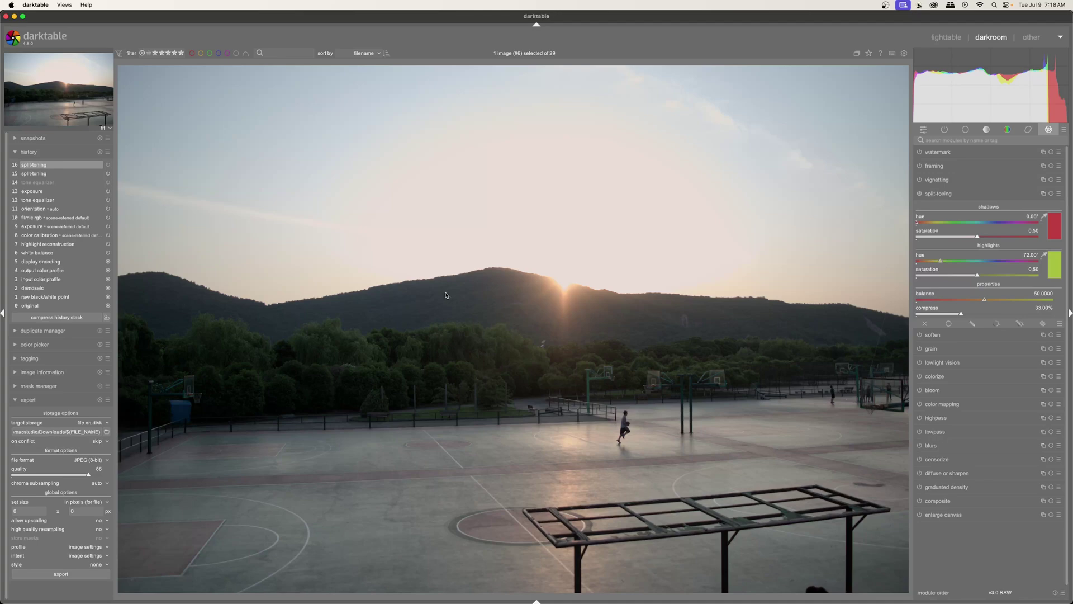
# Toggle the split-toning module, try the module search and group presets, then expand split-toning.
pyautogui.click(939, 193)
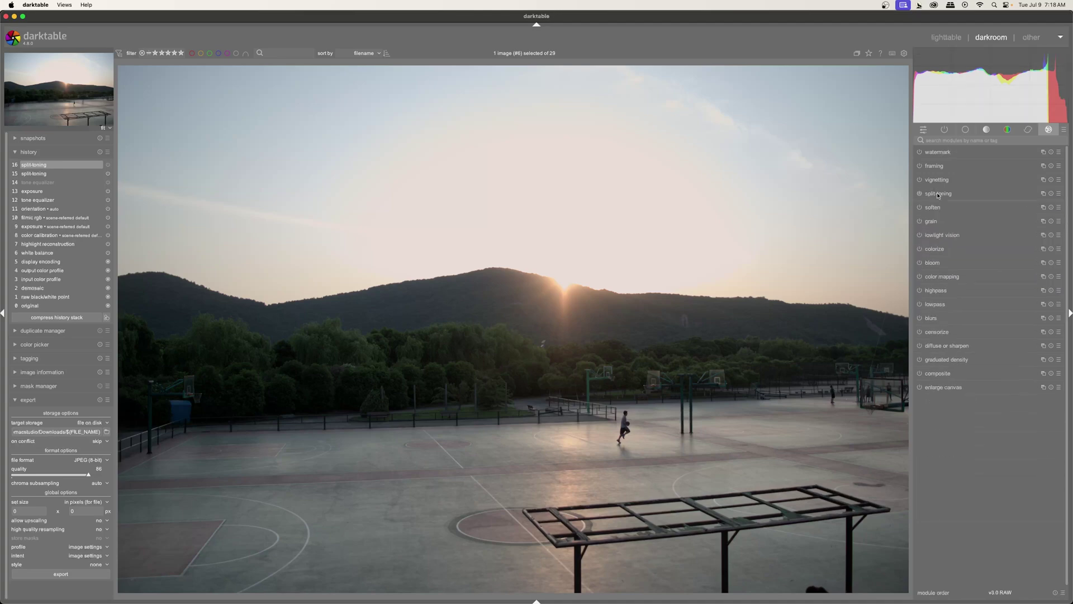
pyautogui.click(939, 194)
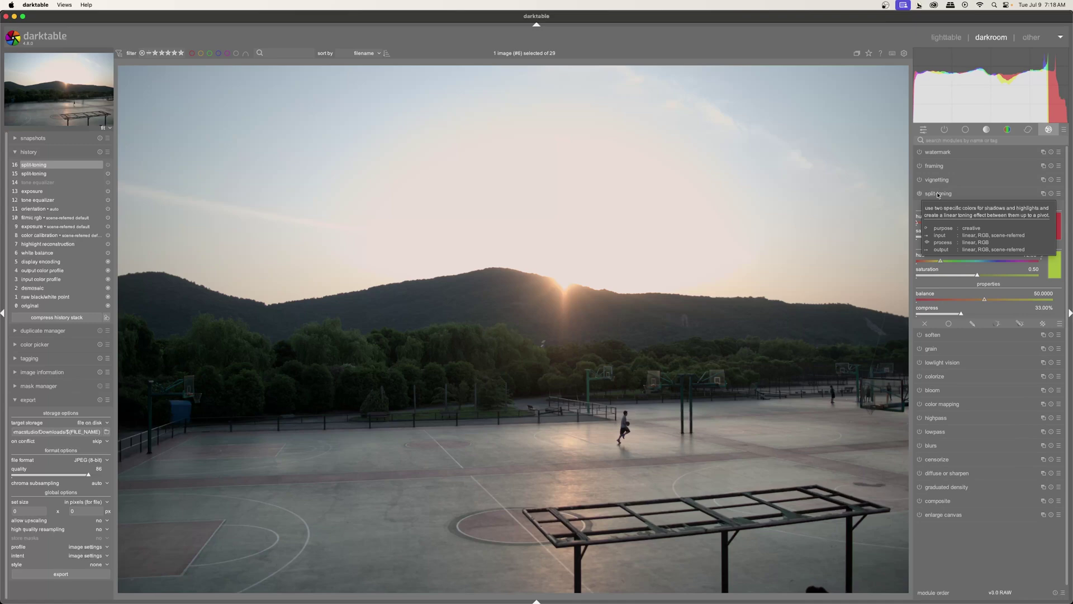
pyautogui.click(939, 194)
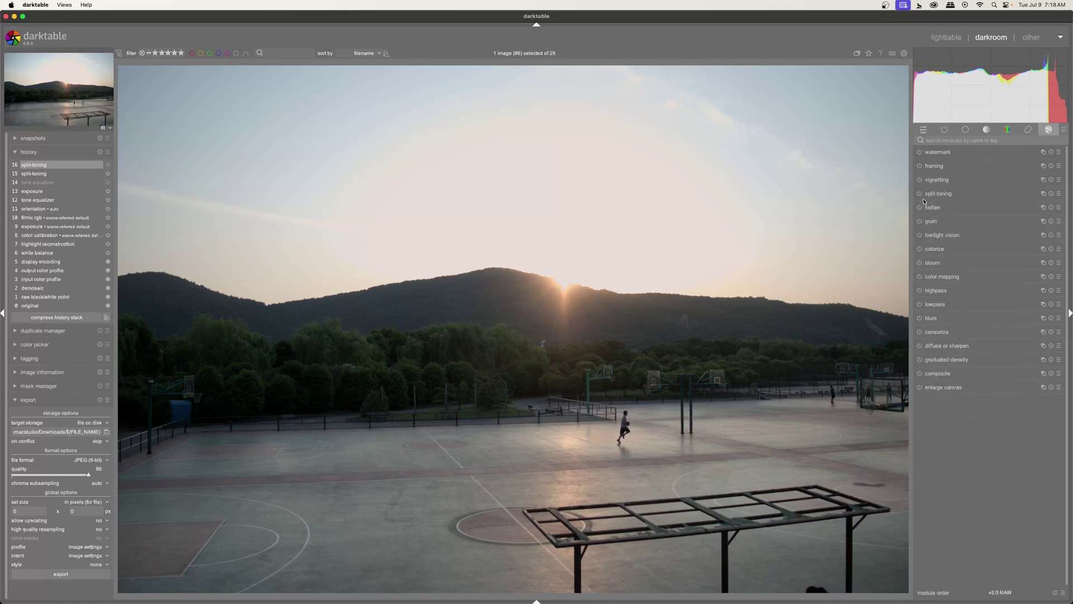
pyautogui.click(949, 140)
pyautogui.click(1065, 132)
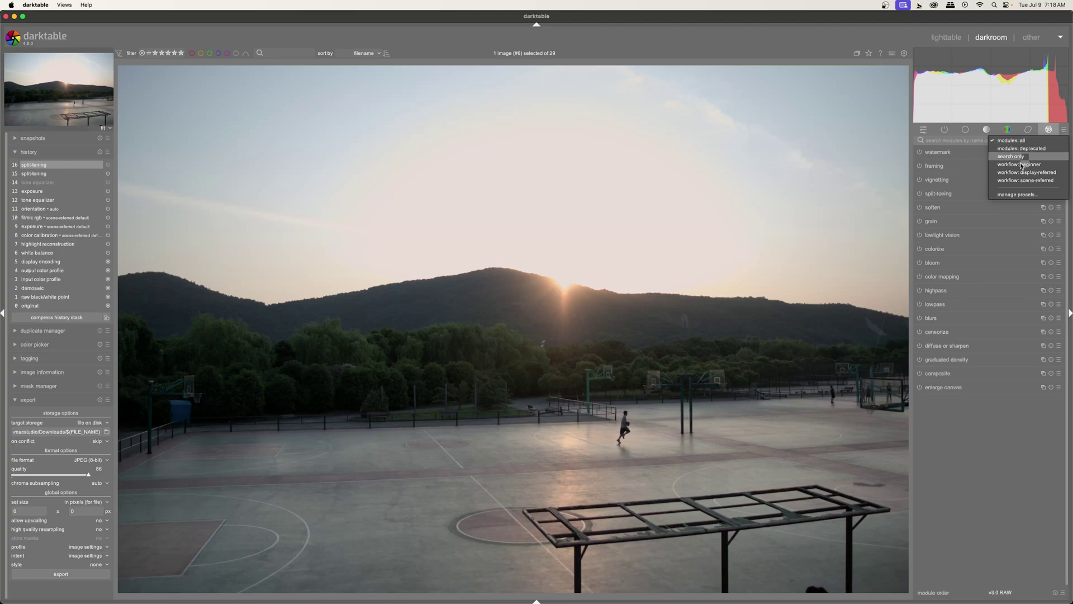
pyautogui.click(981, 473)
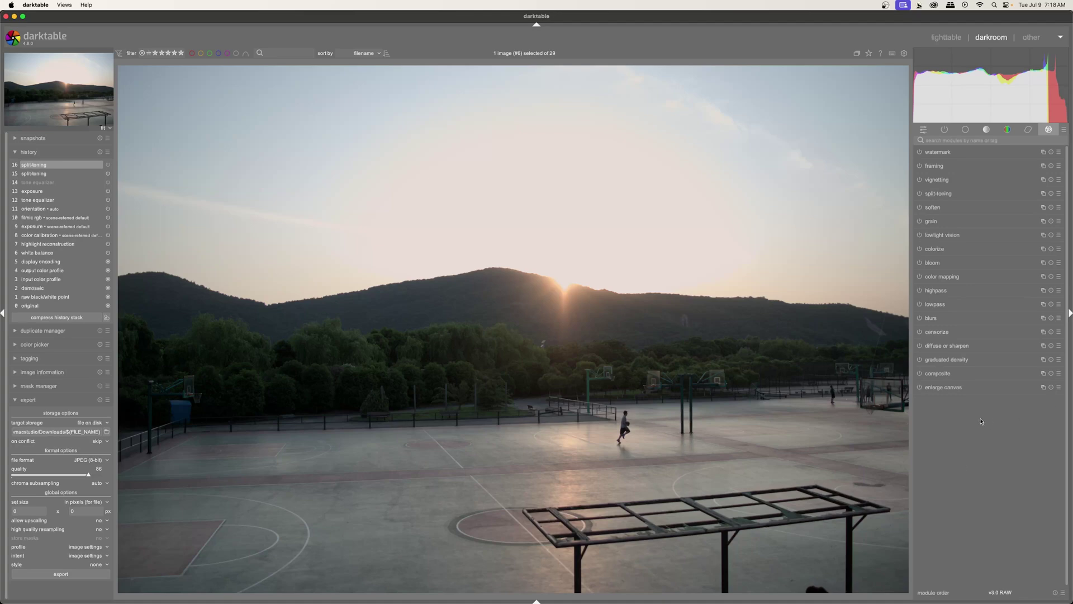
pyautogui.click(945, 194)
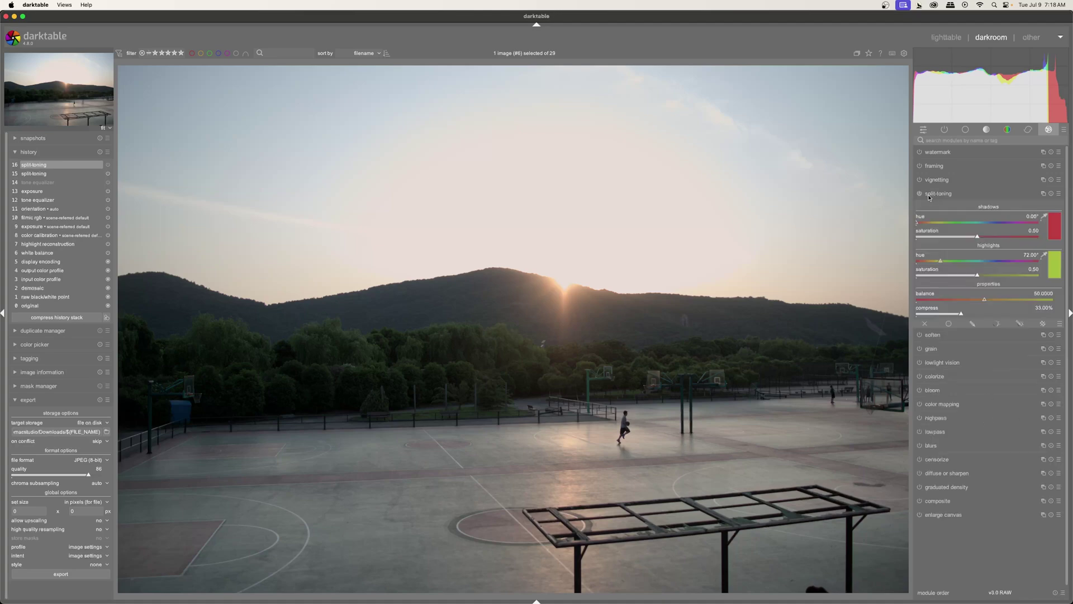
# Enable split-toning and shift the shadows hue to about 90.92° green, leaving the colour chooser unchanged.
pyautogui.click(919, 194)
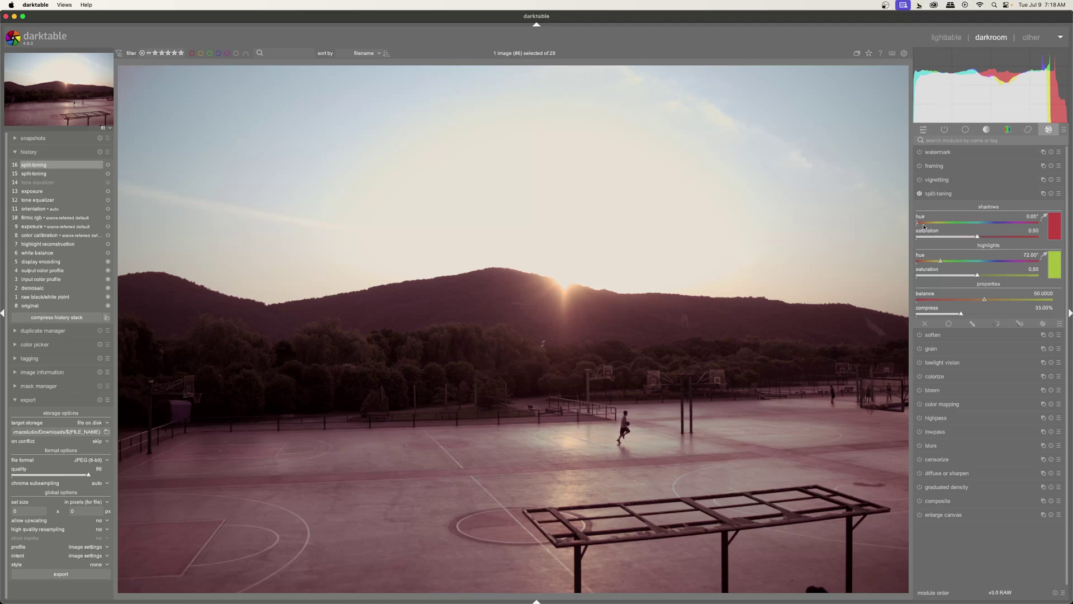
pyautogui.moveTo(924, 223); pyautogui.dragTo(947, 229)
pyautogui.click(1054, 233)
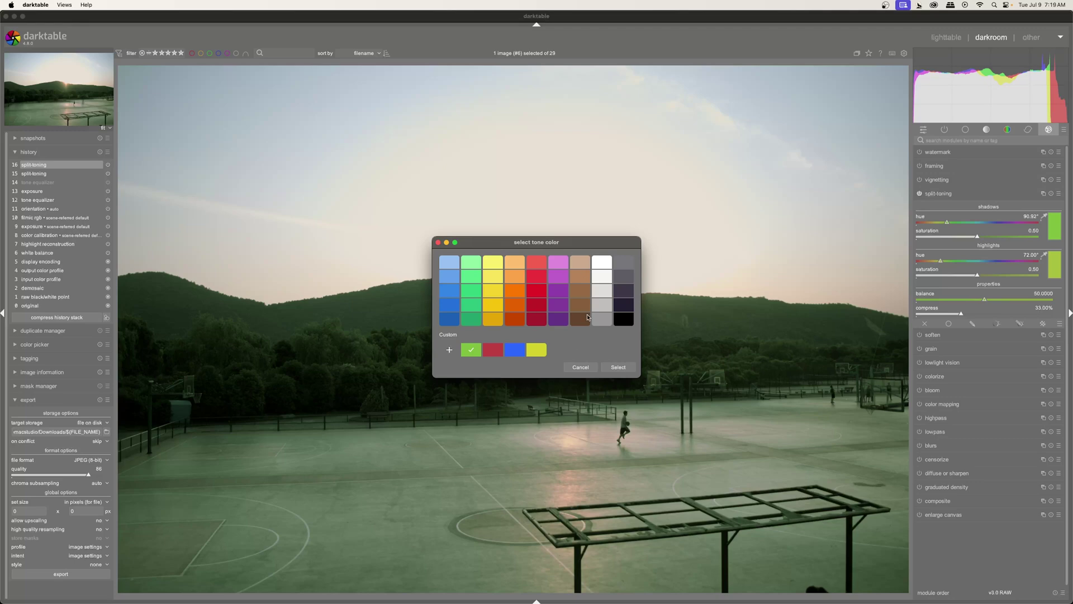
pyautogui.click(586, 369)
pyautogui.click(1057, 232)
pyautogui.click(581, 367)
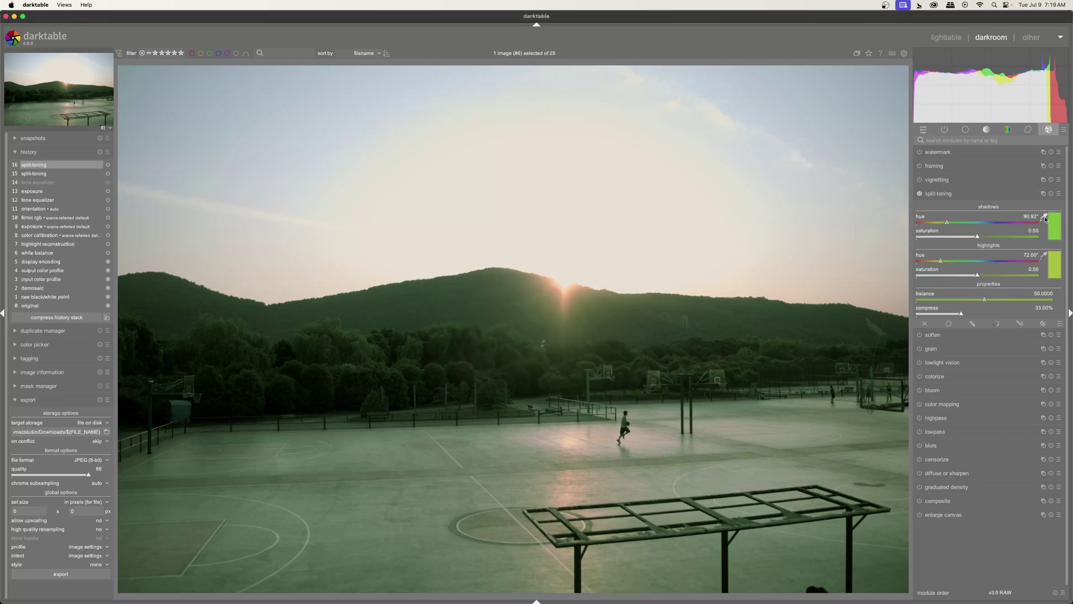
# Sample the shadow tone from the photo, giving shadows hue 35.55° at saturation 0.47.
pyautogui.click(1045, 217)
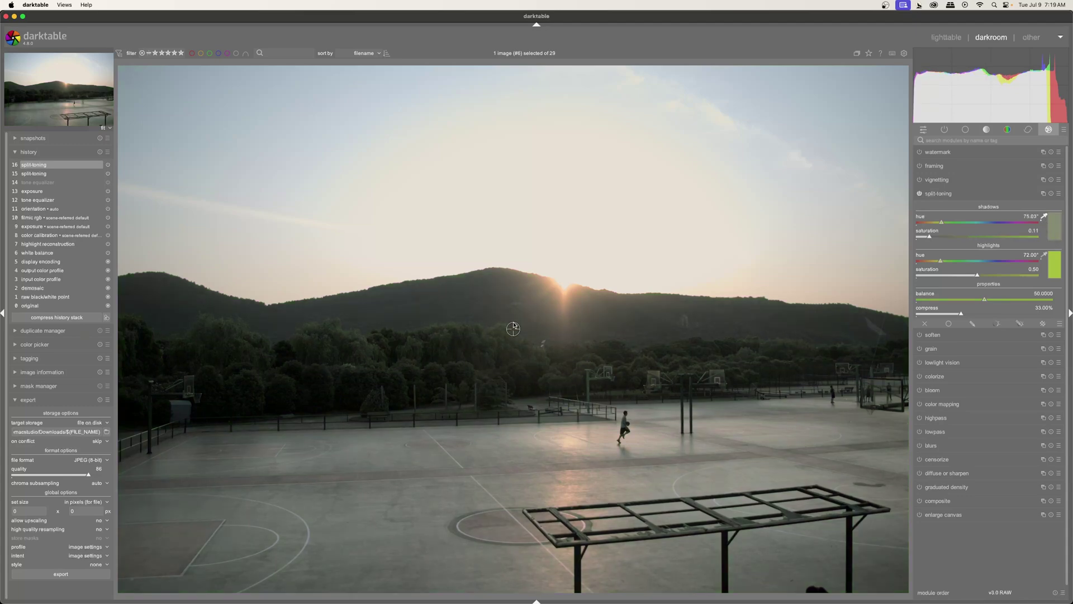
pyautogui.moveTo(513, 330)
pyautogui.mouseDown()
pyautogui.moveTo(561, 292)
pyautogui.moveTo(434, 233)
pyautogui.moveTo(253, 122)
pyautogui.moveTo(173, 101)
pyautogui.moveTo(335, 143)
pyautogui.moveTo(579, 266)
pyautogui.moveTo(806, 112)
pyautogui.moveTo(846, 115)
pyautogui.moveTo(803, 132)
pyautogui.moveTo(810, 98)
pyautogui.moveTo(830, 139)
pyautogui.moveTo(800, 104)
pyautogui.moveTo(852, 144)
pyautogui.mouseUp()
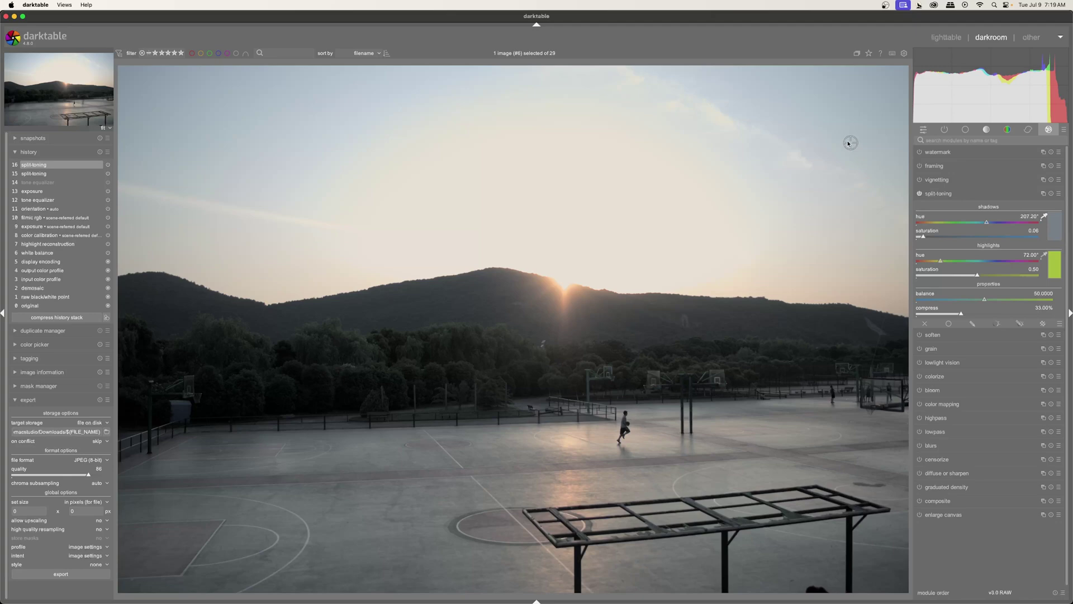
pyautogui.moveTo(850, 144); pyautogui.dragTo(693, 476)
pyautogui.rightClick(938, 238)
# Raise both shadows and highlights saturation to 1.00.
pyautogui.click(936, 240)
pyautogui.moveTo(934, 240); pyautogui.dragTo(972, 251)
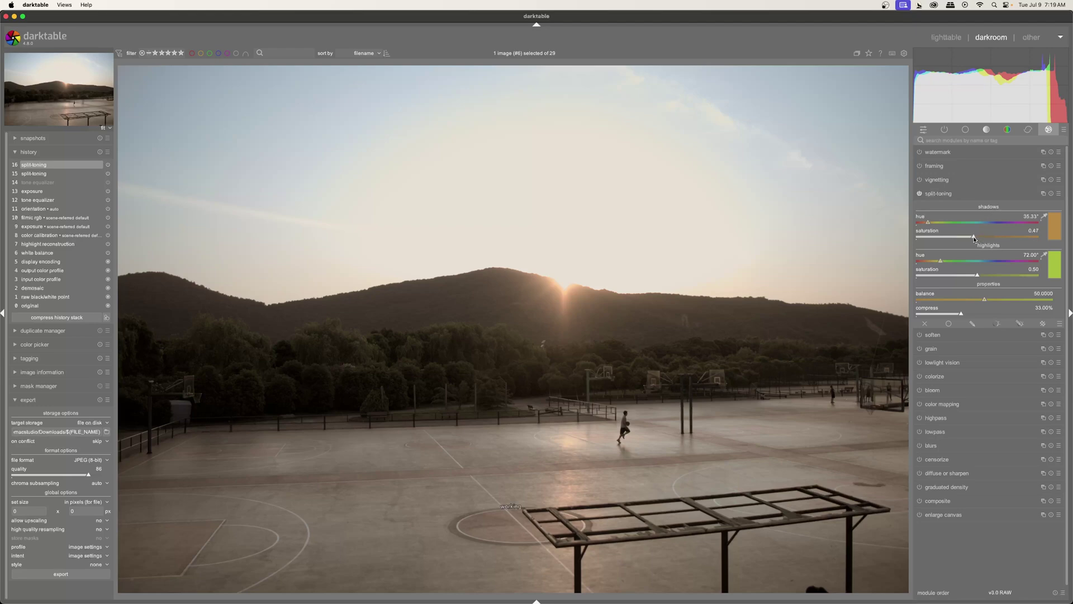
pyautogui.moveTo(972, 237); pyautogui.dragTo(1062, 241)
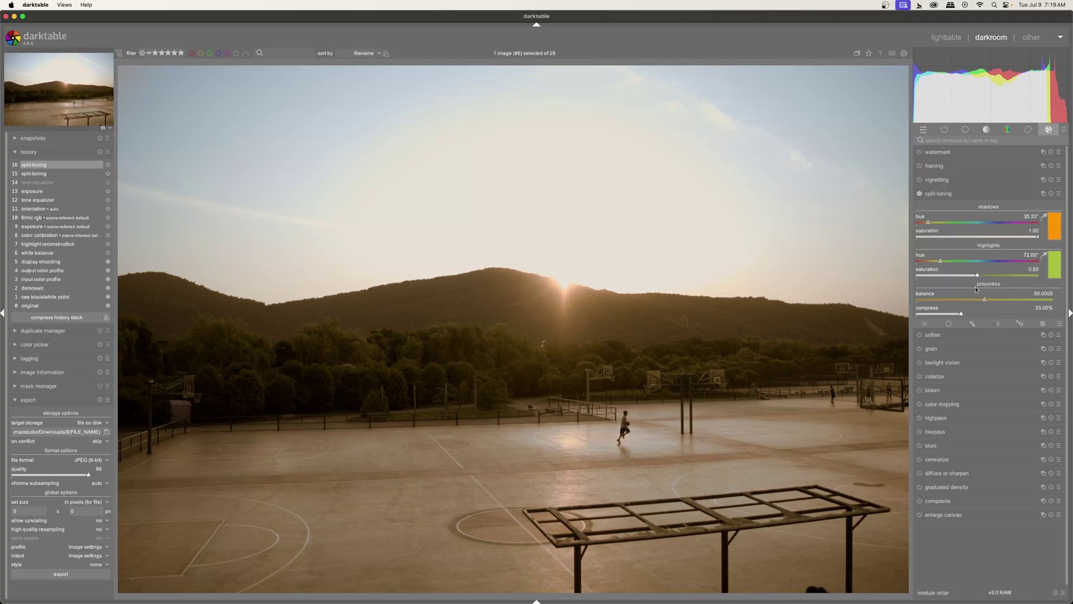
pyautogui.moveTo(979, 276); pyautogui.dragTo(1068, 280)
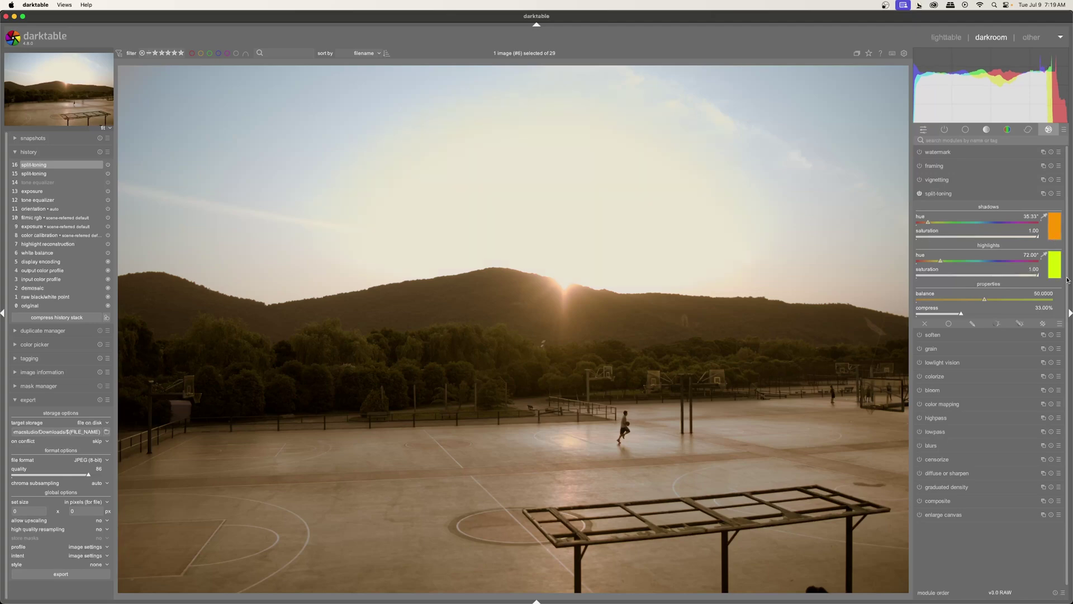
pyautogui.click(1056, 272)
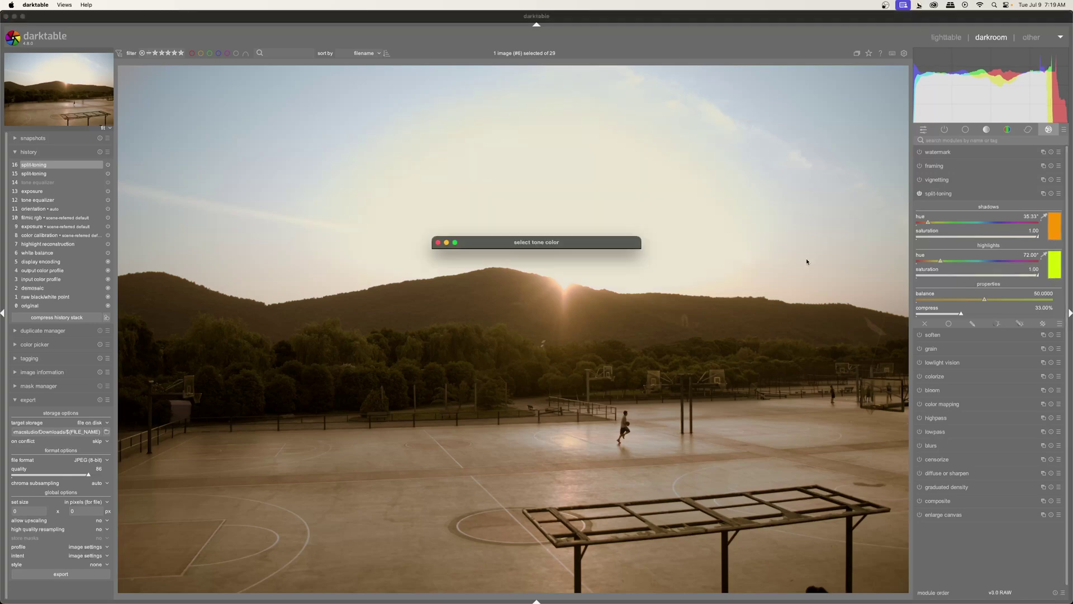
# Try blue, then pick a green highlight tint at hue 152.42°.
pyautogui.click(447, 253)
pyautogui.click(1054, 261)
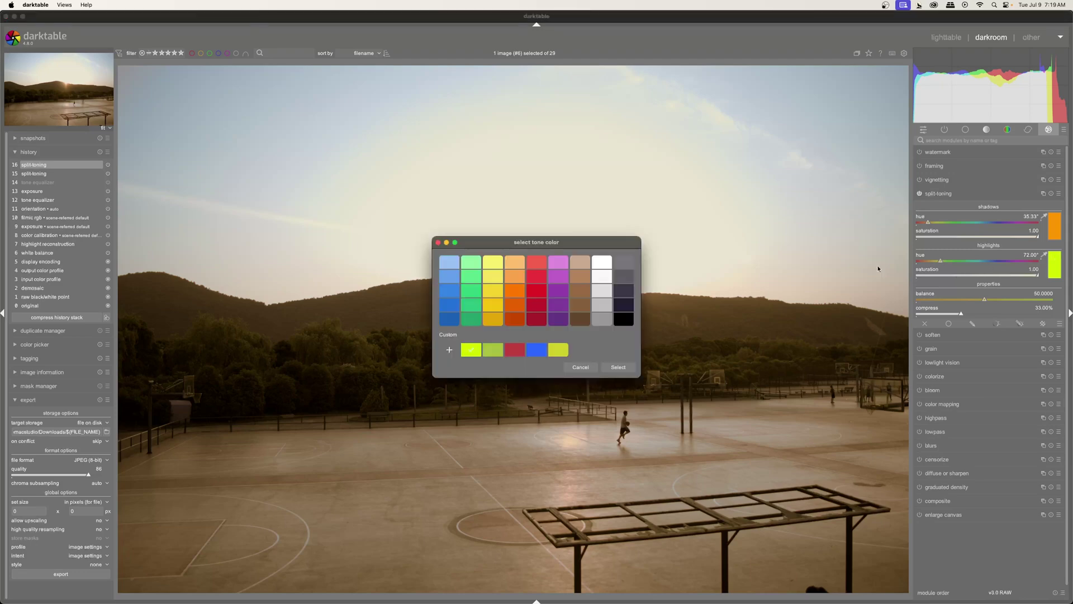
pyautogui.click(619, 367)
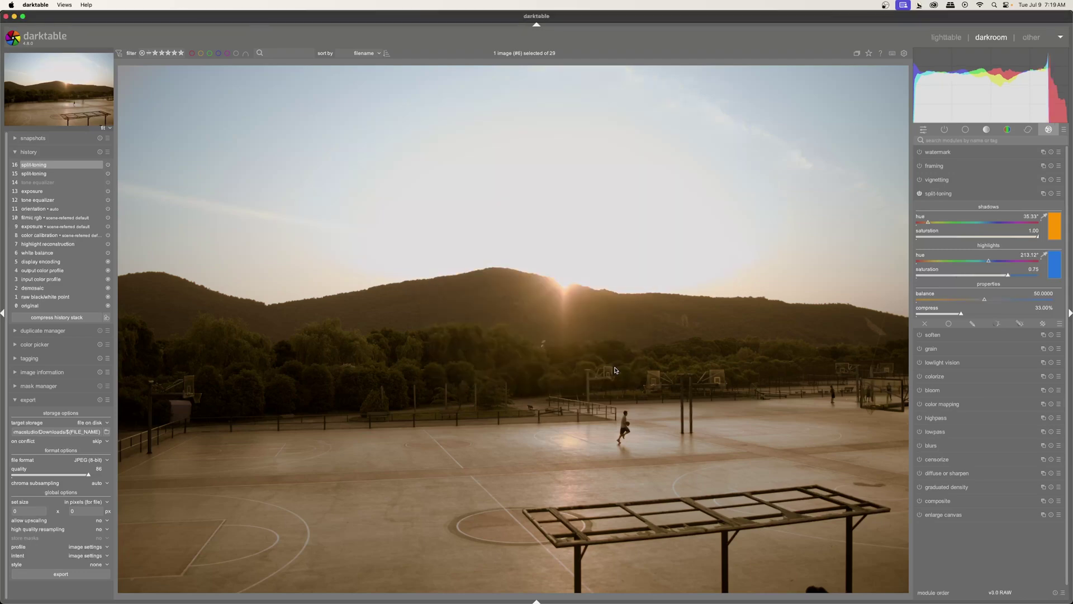
pyautogui.click(1054, 261)
pyautogui.click(471, 320)
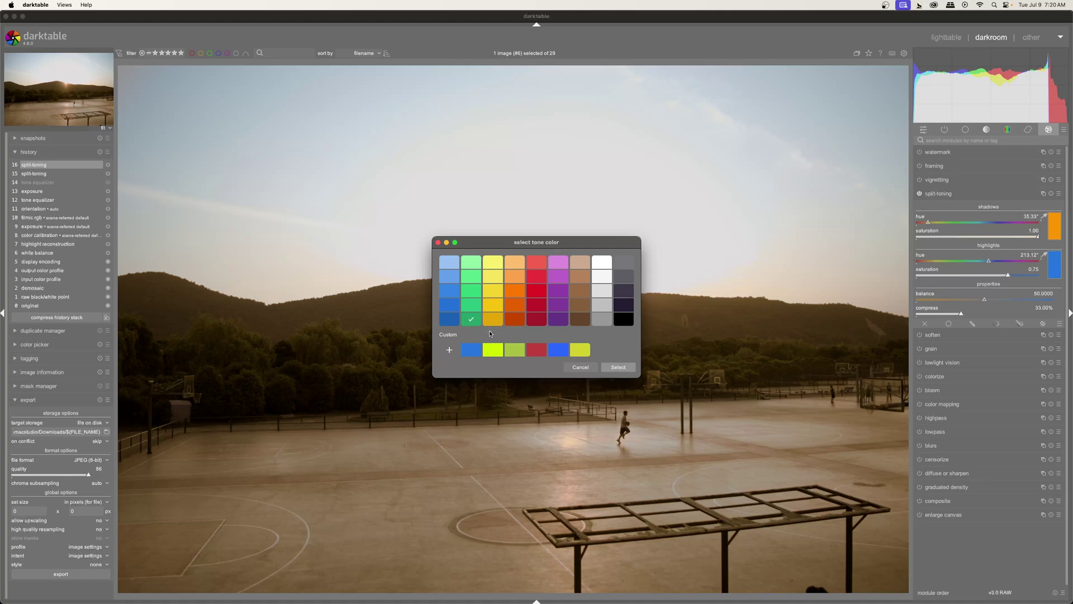
pyautogui.click(619, 367)
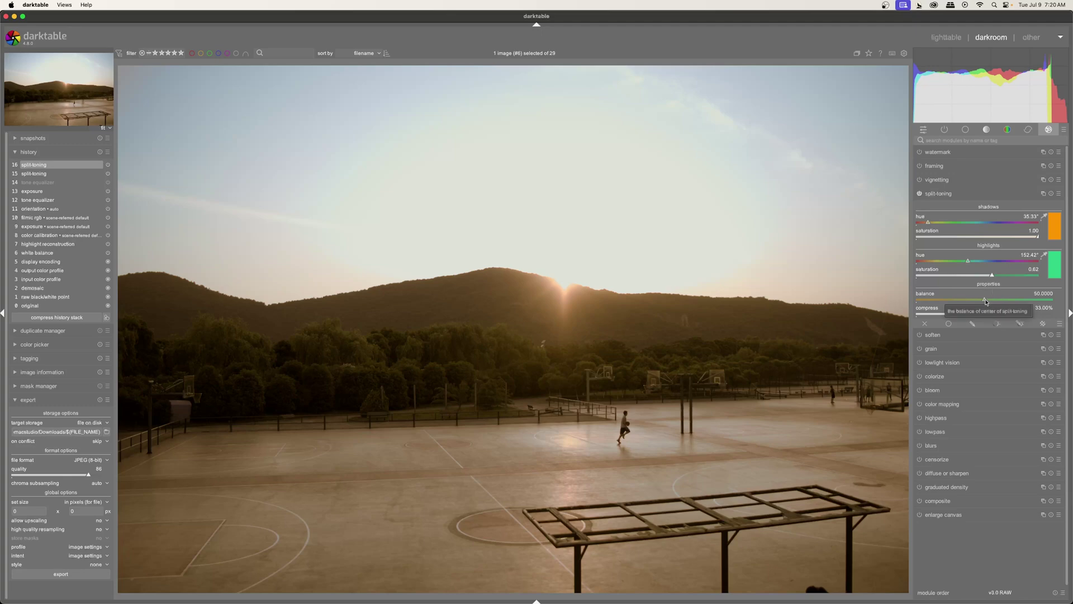
# Set the split-toning balance to about 1.22, weighted toward the shadows.
pyautogui.moveTo(985, 299); pyautogui.dragTo(917, 304)
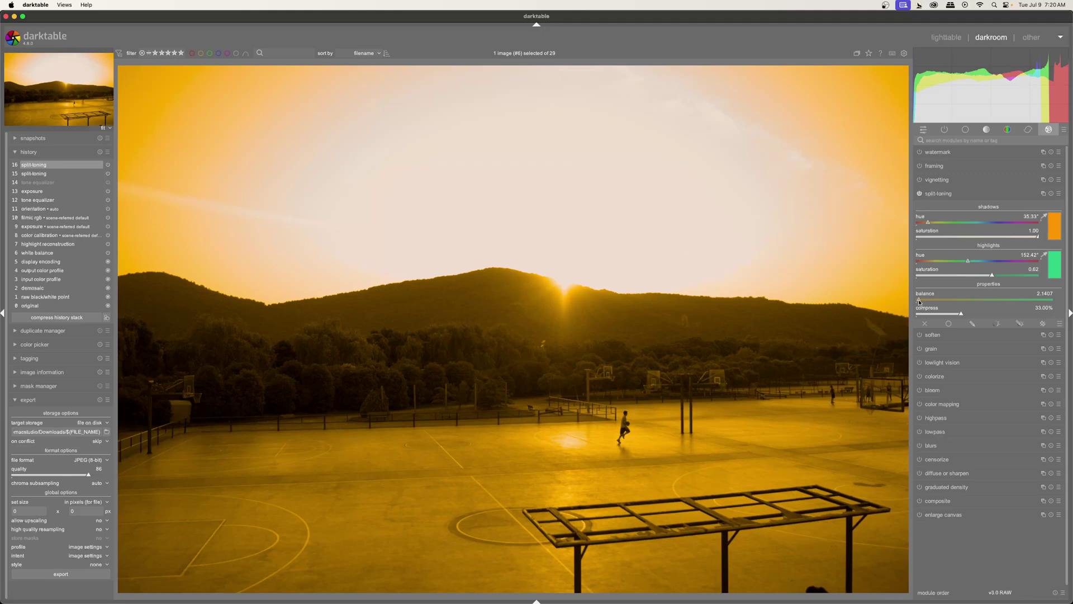
pyautogui.moveTo(921, 302); pyautogui.dragTo(1058, 309)
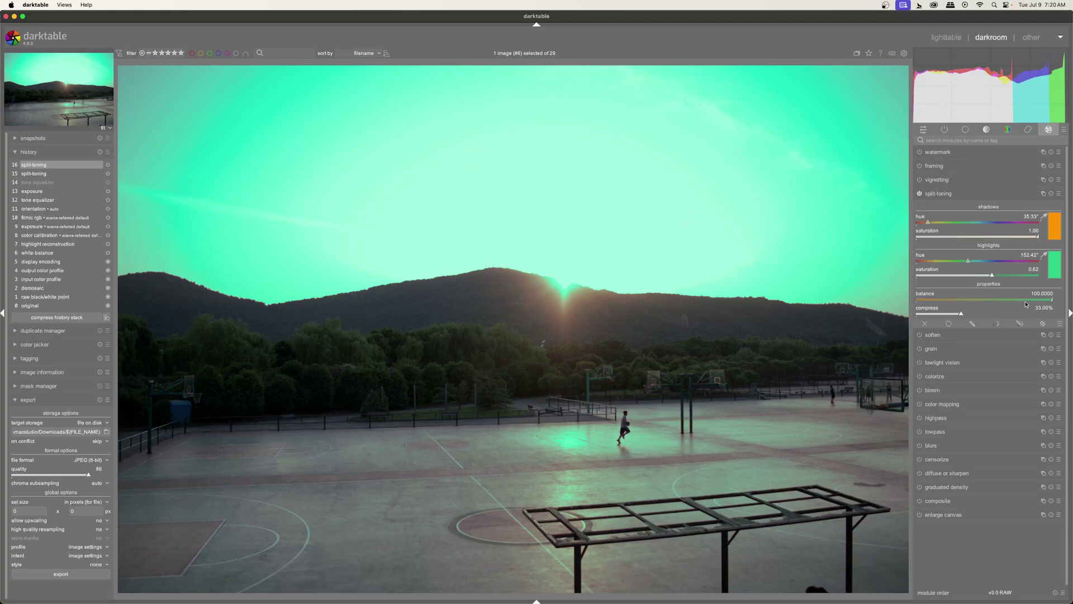
pyautogui.moveTo(1027, 305); pyautogui.dragTo(927, 311)
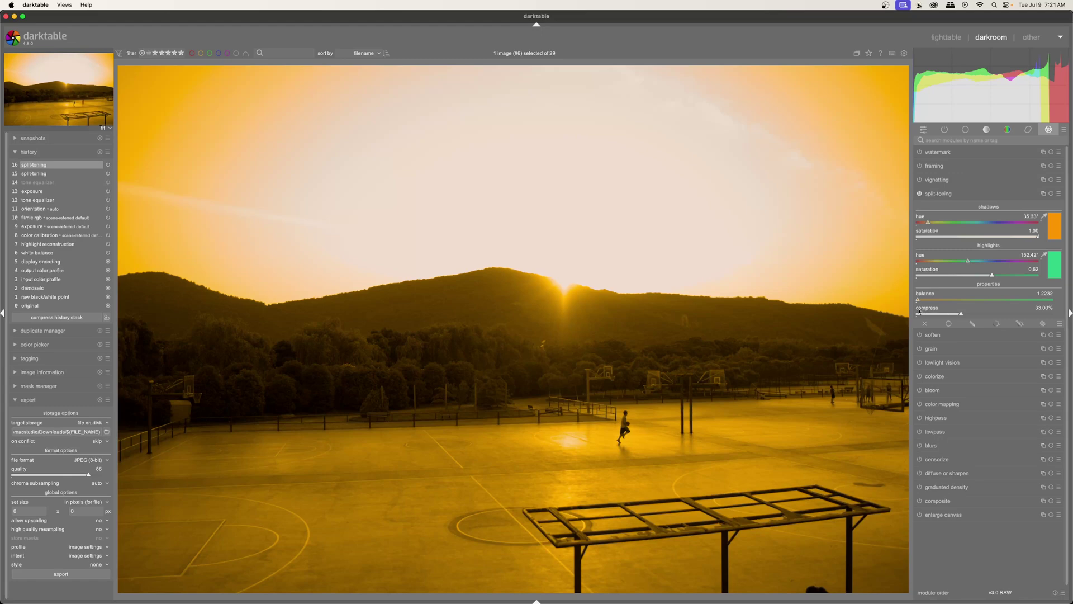
# Sweep split-toning compress down to 0%, then up to 100%.
pyautogui.moveTo(961, 316); pyautogui.dragTo(906, 317)
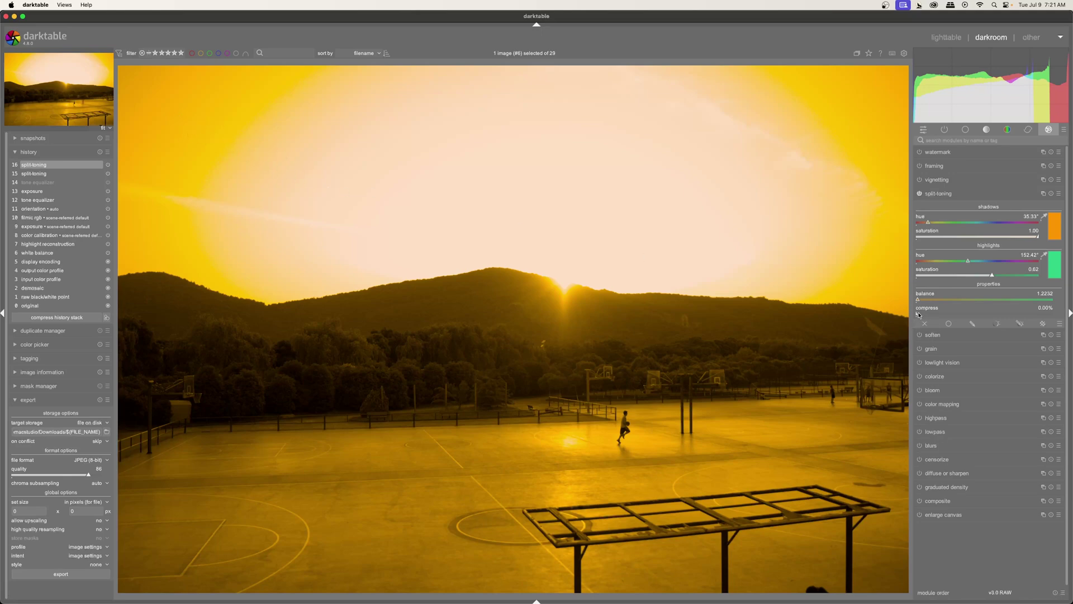
pyautogui.moveTo(918, 315); pyautogui.dragTo(1070, 313)
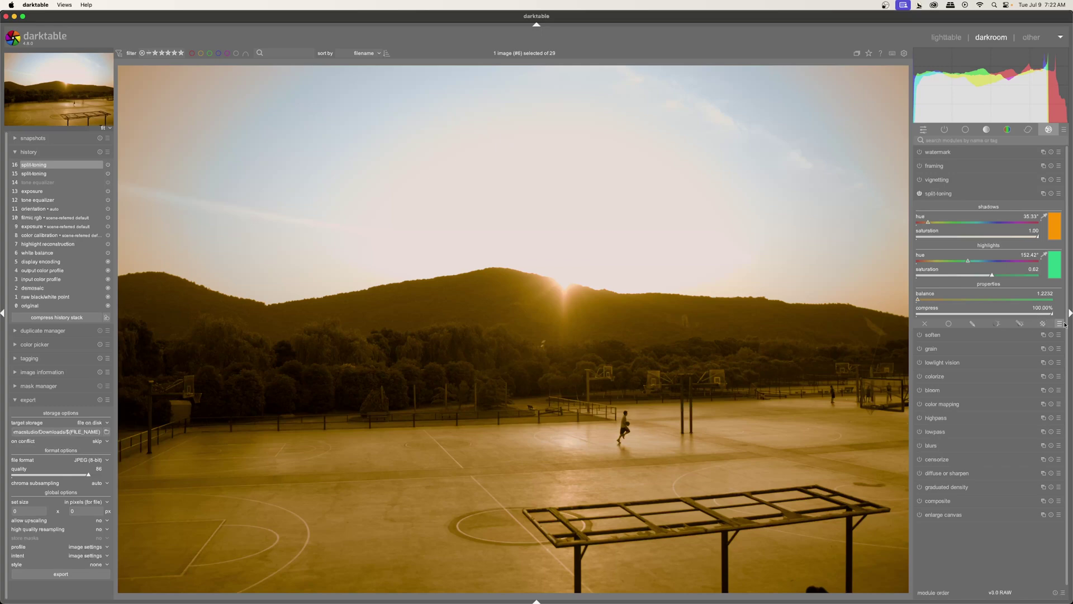
# Reset compress to 33%, balance to 50, and both saturations to 0.50.
pyautogui.click(979, 313)
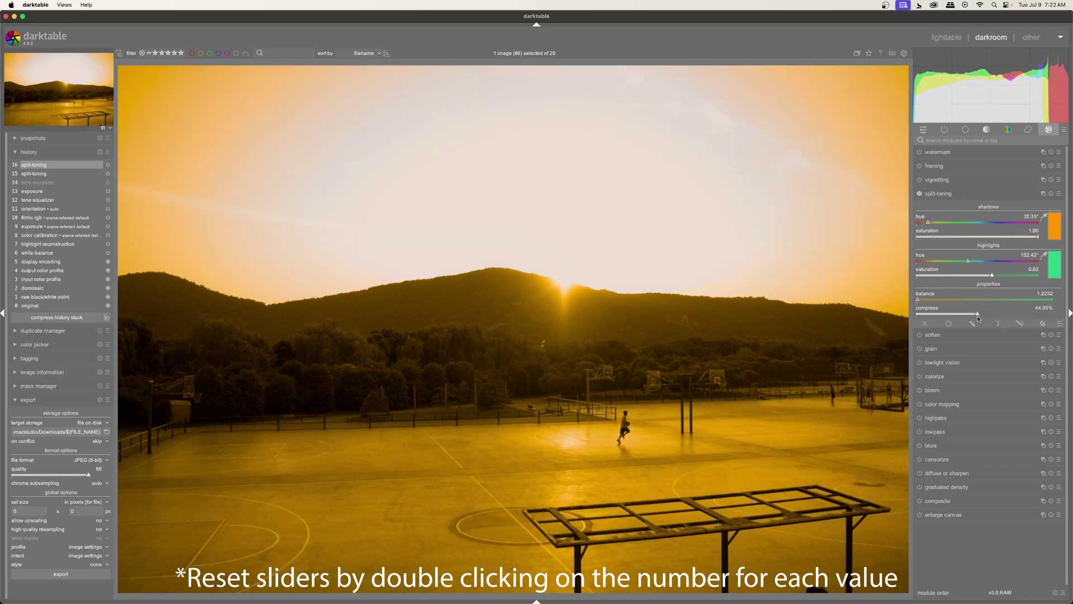
pyautogui.doubleClick(1043, 308)
pyautogui.doubleClick(1045, 294)
pyautogui.doubleClick(1034, 270)
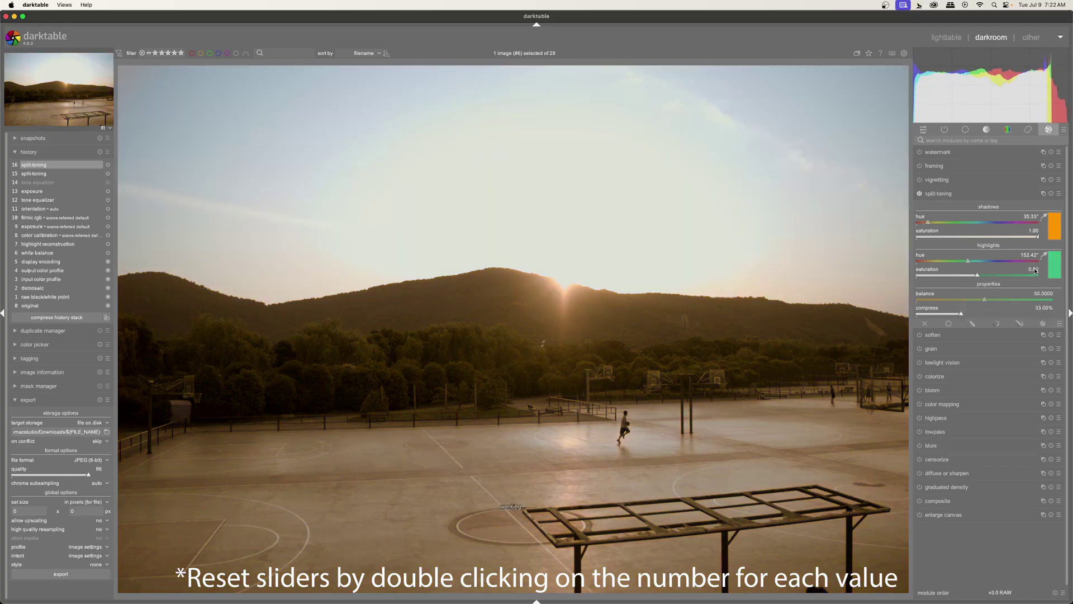
pyautogui.doubleClick(1033, 231)
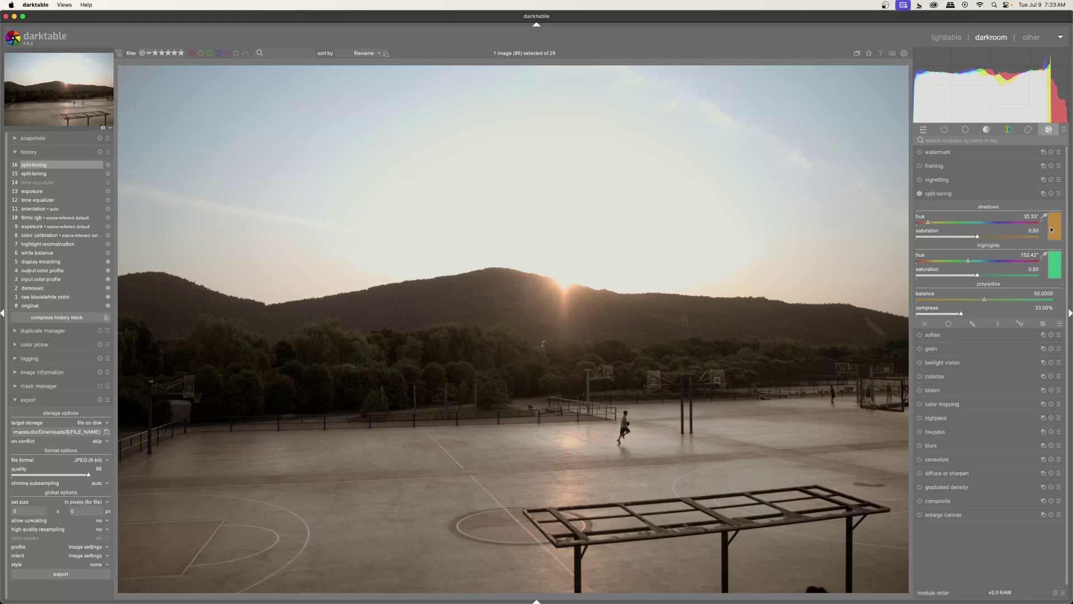
# Tint the shadows teal at hue 169.56° with saturation 1.00, and shift the highlights hue to orange 30.72°.
pyautogui.moveTo(929, 229); pyautogui.dragTo(1038, 236)
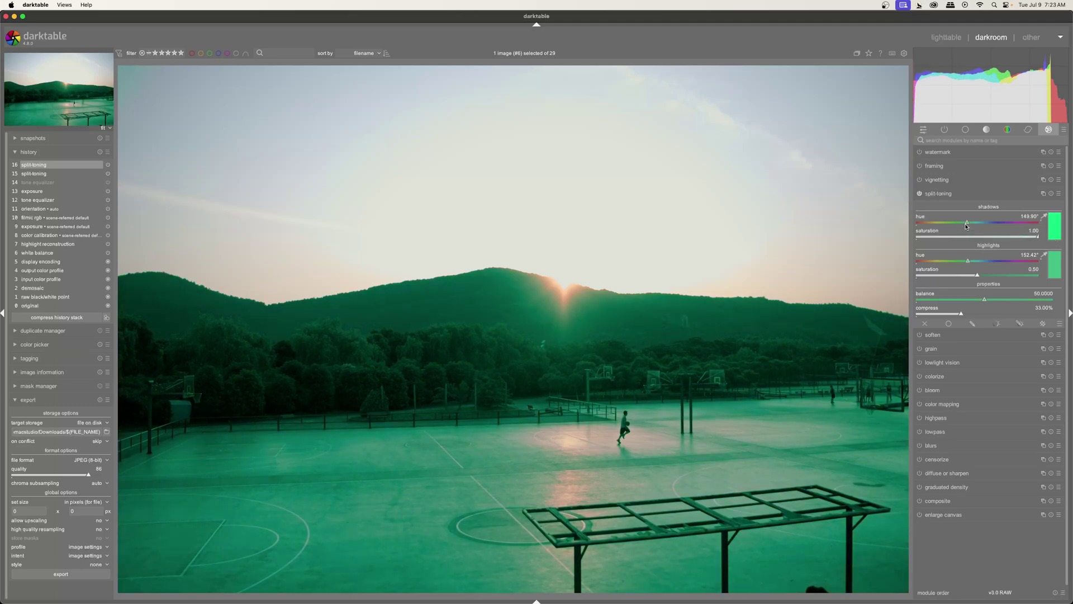
pyautogui.moveTo(967, 223); pyautogui.dragTo(973, 226)
pyautogui.click(1055, 266)
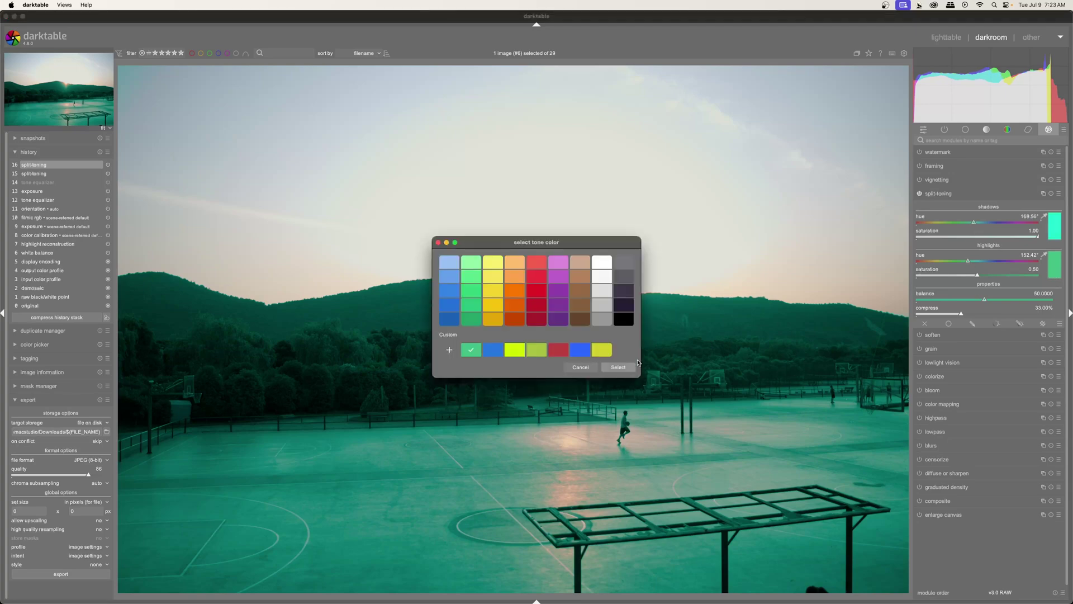
pyautogui.click(581, 367)
pyautogui.click(933, 261)
# Set highlights to hue 45.46° at saturation 1.00, shadows to 170.76°, then turn split-toning off.
pyautogui.click(932, 263)
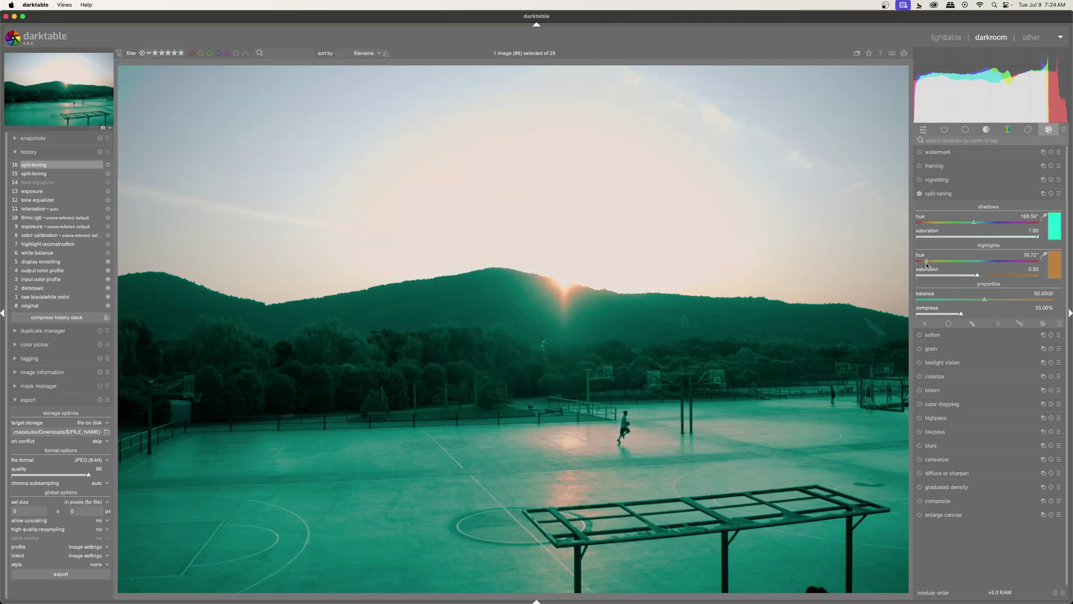
pyautogui.moveTo(997, 276); pyautogui.dragTo(1059, 278)
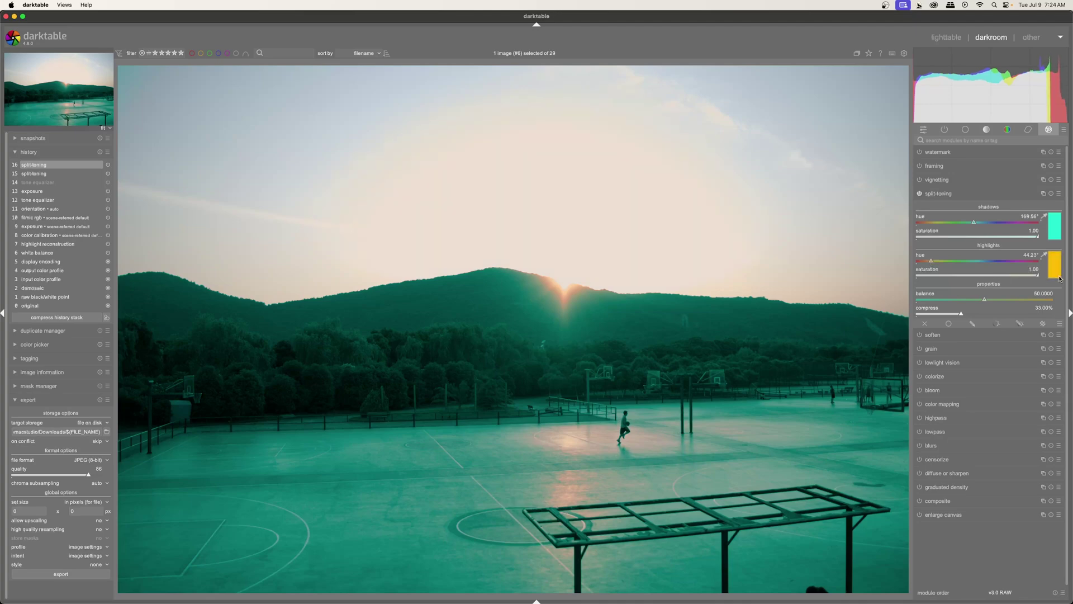
pyautogui.scroll(1, 932, 262)
pyautogui.scroll(1, 976, 223)
pyautogui.click(919, 194)
pyautogui.click(919, 193)
pyautogui.click(919, 193)
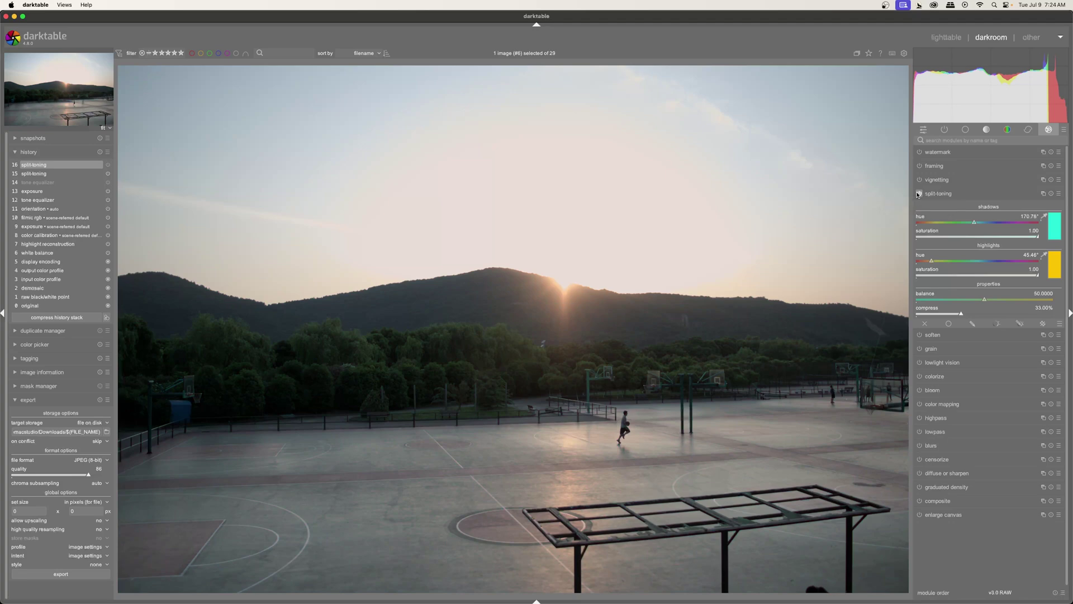
pyautogui.click(919, 193)
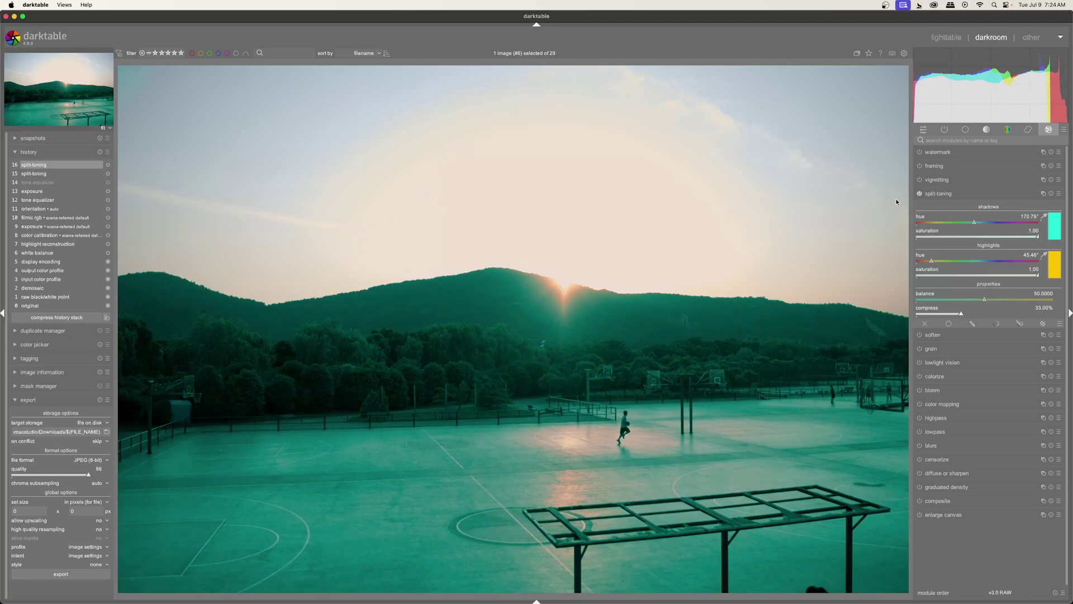
pyautogui.click(919, 194)
pyautogui.click(919, 194)
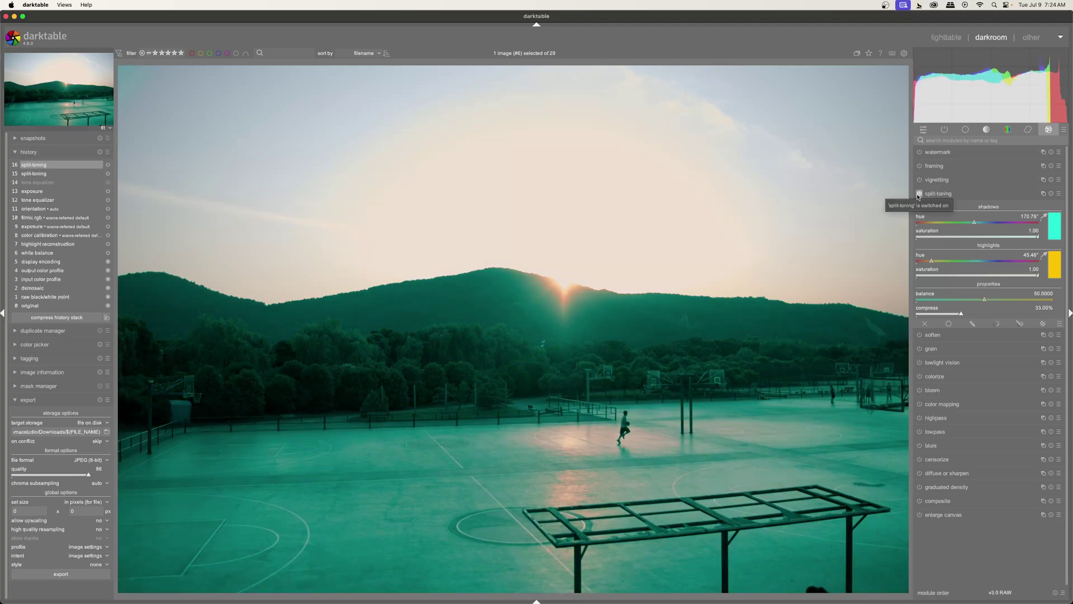
pyautogui.click(919, 194)
pyautogui.click(919, 194)
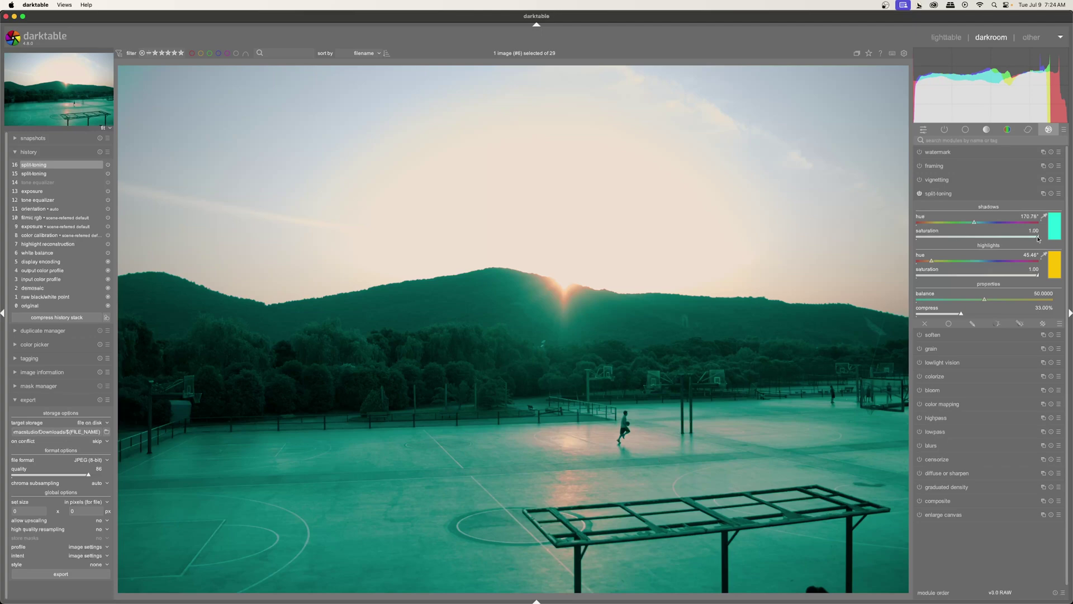
# Set shadow saturation to 0.57 and split-toning balance to 61.77, then toggle the module to compare.
pyautogui.moveTo(1038, 239); pyautogui.dragTo(944, 255)
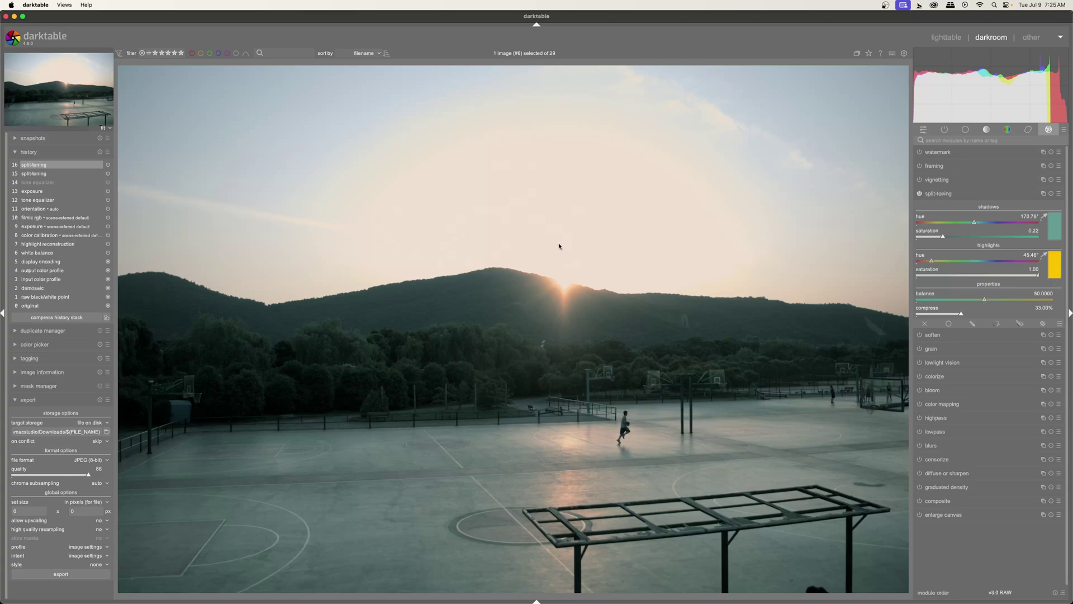
pyautogui.moveTo(984, 301); pyautogui.dragTo(1002, 303)
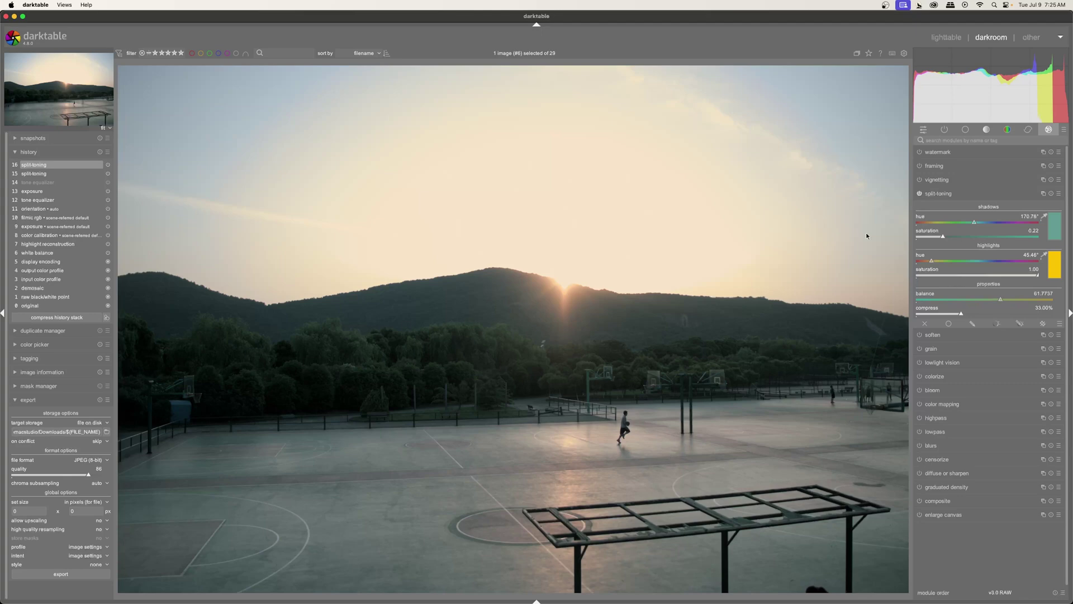
pyautogui.moveTo(943, 237); pyautogui.dragTo(986, 241)
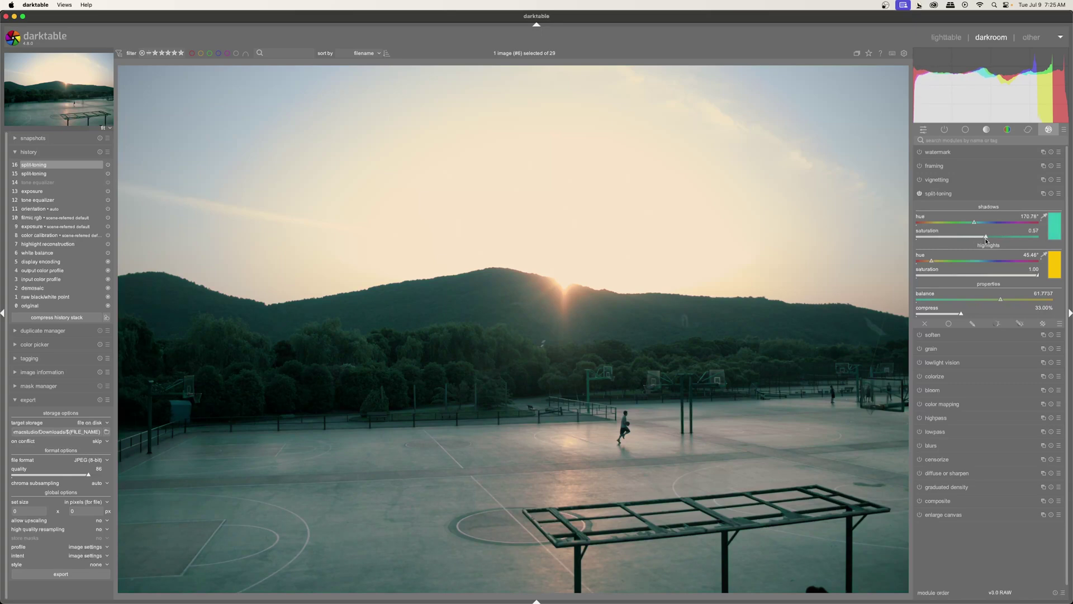
pyautogui.click(920, 195)
# Compare split-toning on and off, then lower compress to about 20% and shadow saturation to 0.42.
pyautogui.click(920, 195)
pyautogui.click(920, 194)
pyautogui.click(920, 195)
pyautogui.moveTo(962, 316); pyautogui.dragTo(945, 317)
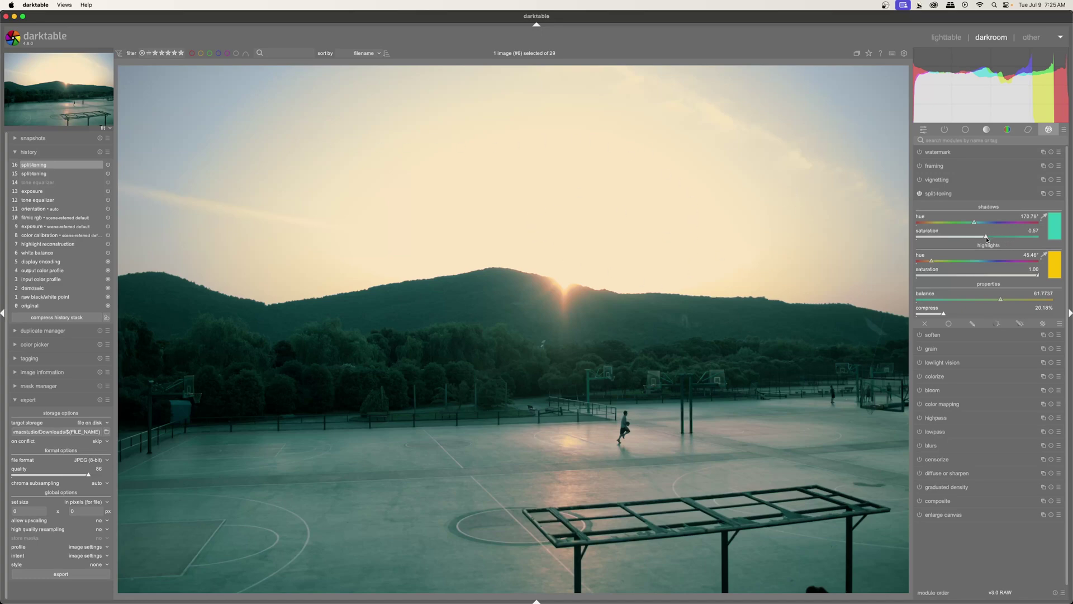
pyautogui.moveTo(983, 236); pyautogui.dragTo(968, 237)
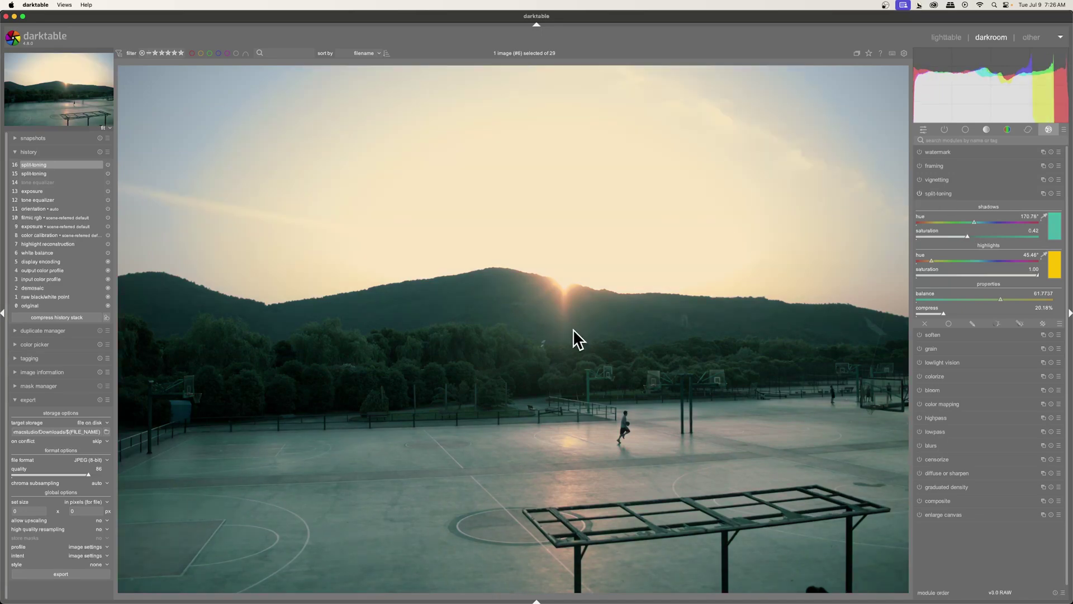
# Find rotate and perspective via a 'rotat' module search, enable it and rotate the photo +0.40°.
pyautogui.click(955, 141)
pyautogui.write('s')
pyautogui.press('BackSpace')
pyautogui.write('r')
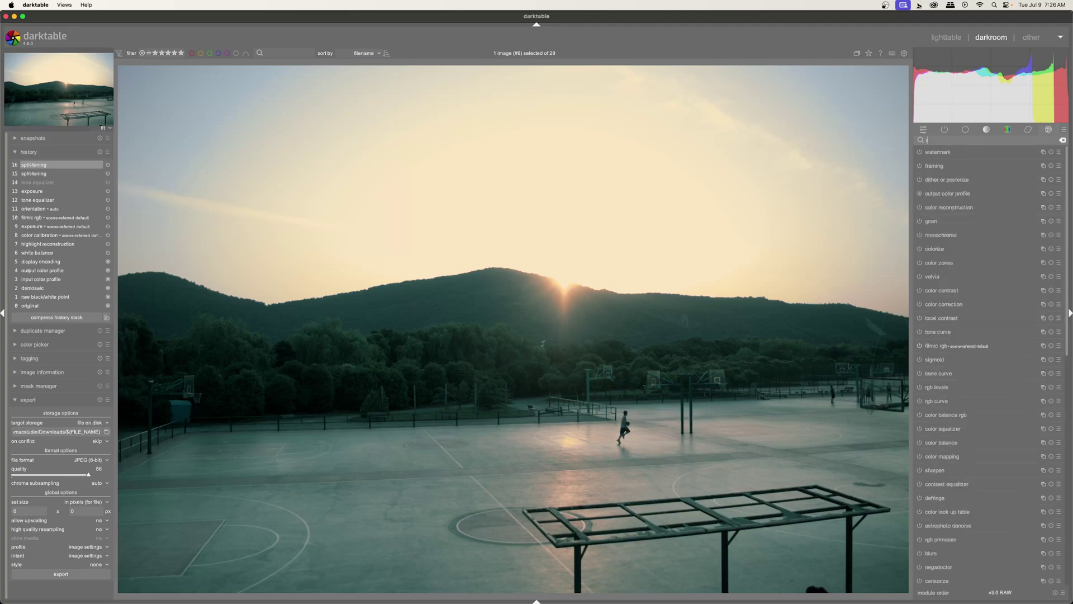
pyautogui.write('otat')
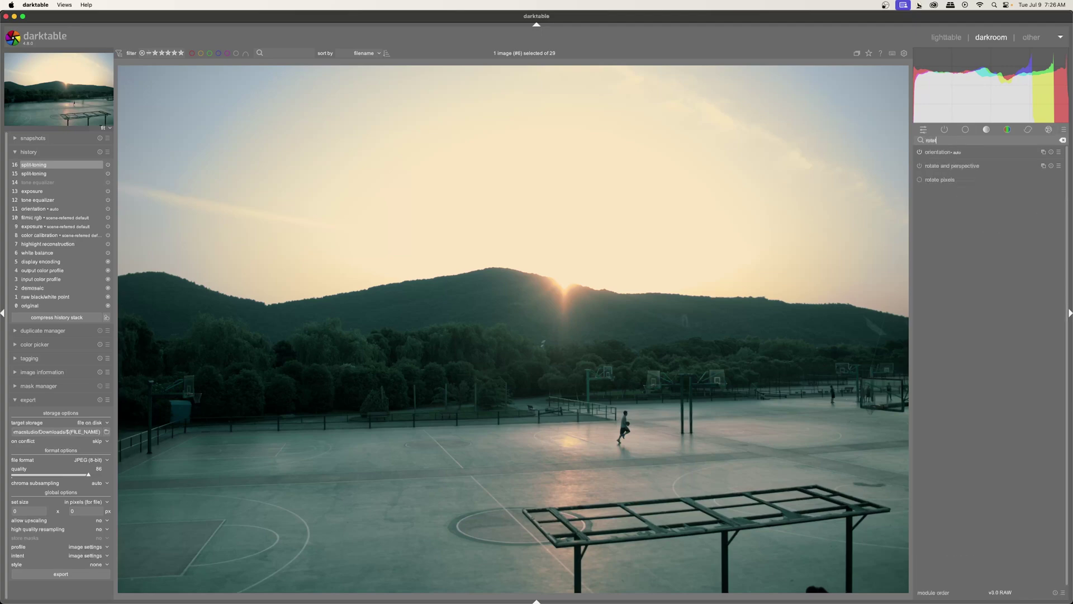
pyautogui.click(920, 166)
pyautogui.click(941, 165)
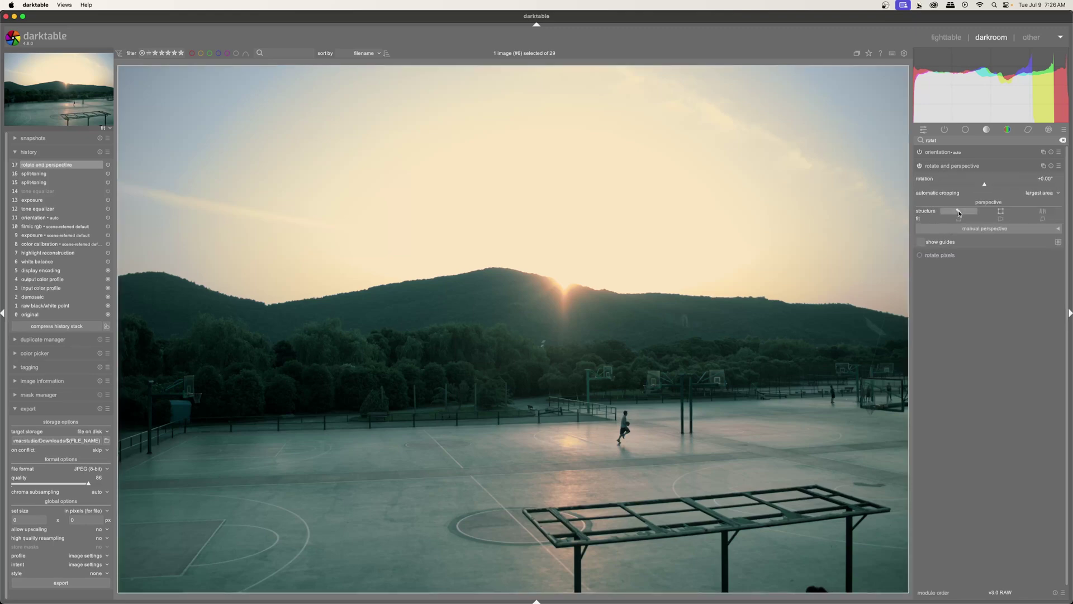
pyautogui.click(987, 185)
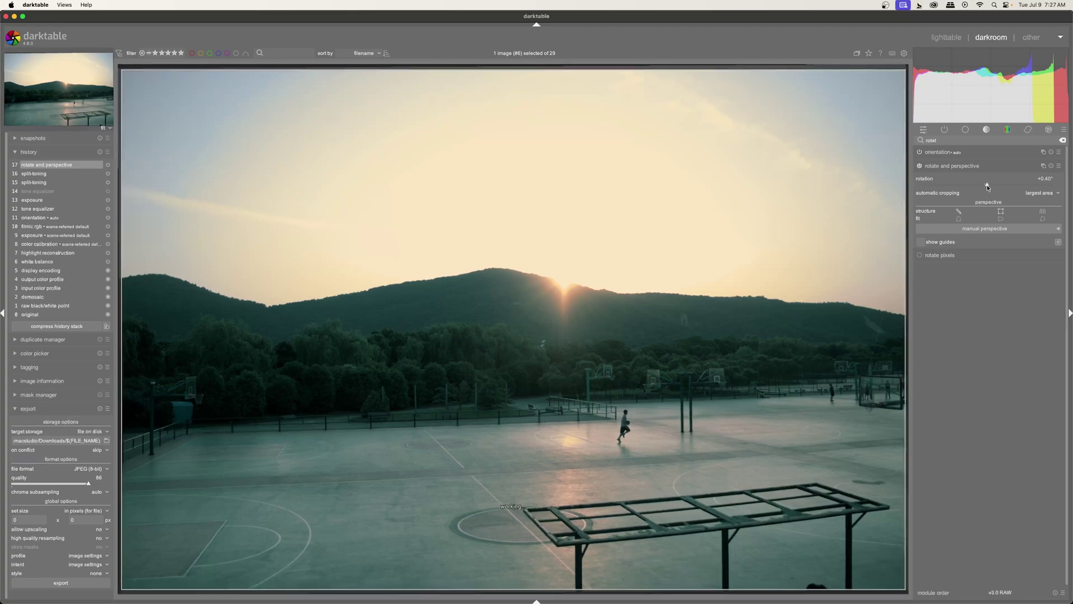
pyautogui.click(951, 166)
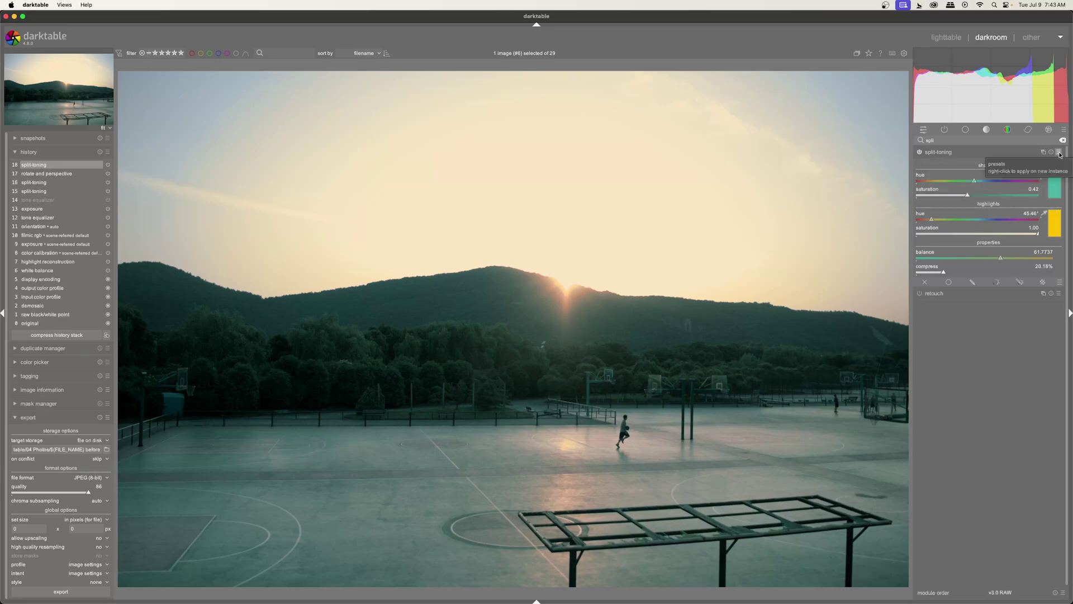
# Try the authentic cyanotype and authentic platinotype split-toning presets on the photo.
pyautogui.click(1060, 155)
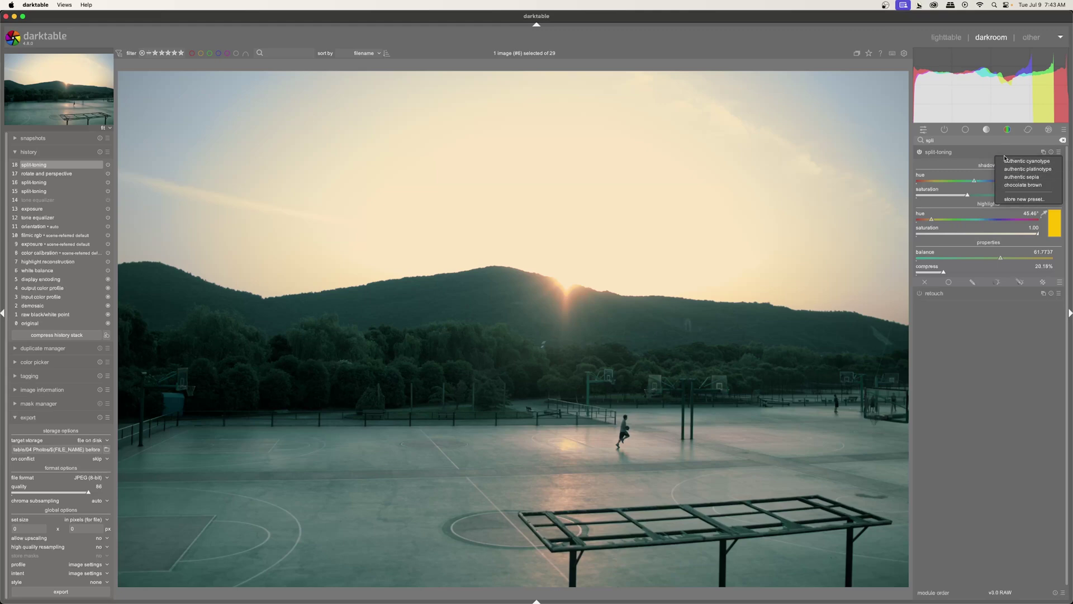
pyautogui.click(985, 156)
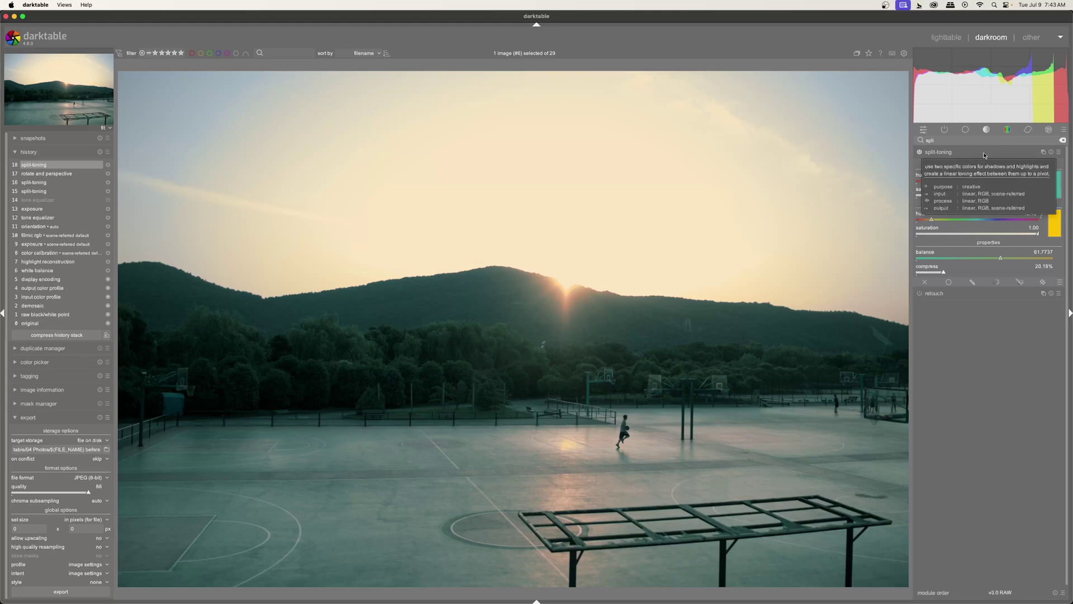
pyautogui.click(1059, 152)
pyautogui.click(1047, 163)
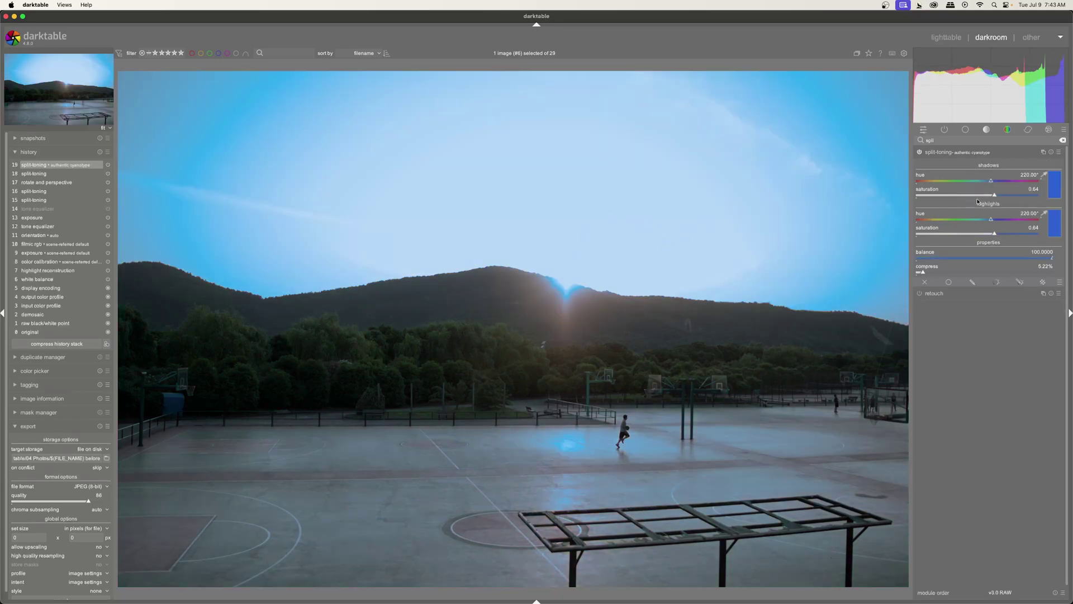
pyautogui.click(1059, 152)
pyautogui.click(1029, 171)
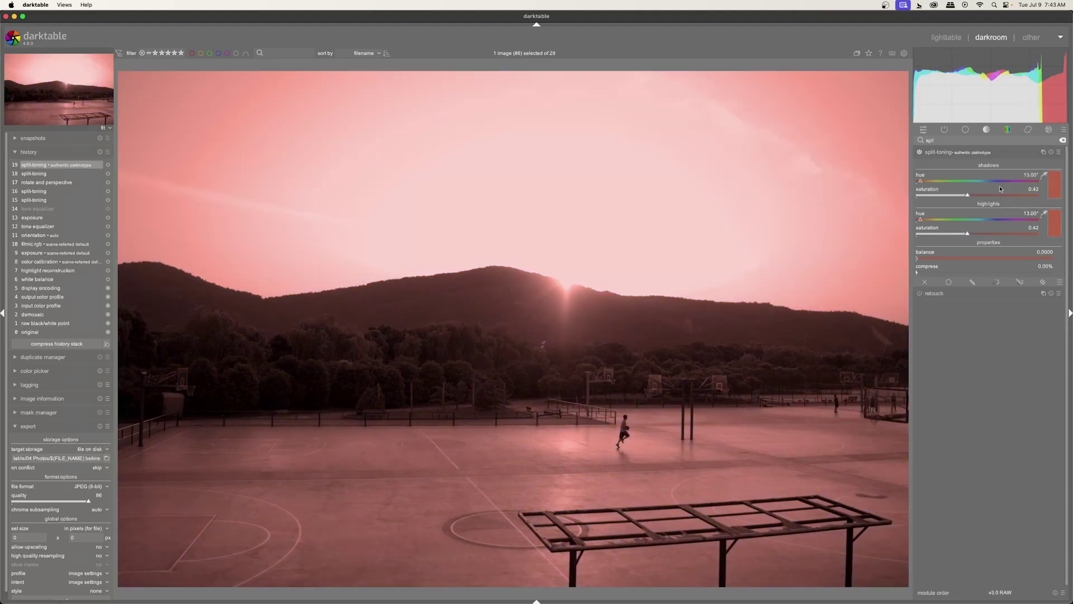
# Try the authentic sepia and chocolate brown presets, then undo back to the custom teal toning.
pyautogui.click(1059, 152)
pyautogui.click(1035, 179)
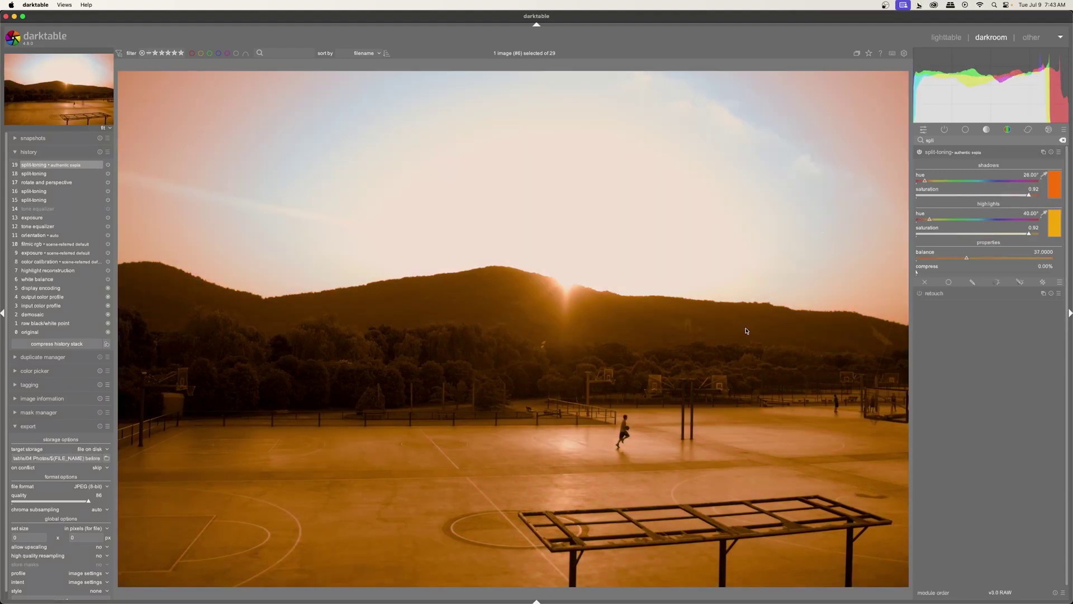
pyautogui.click(1059, 152)
pyautogui.click(1034, 187)
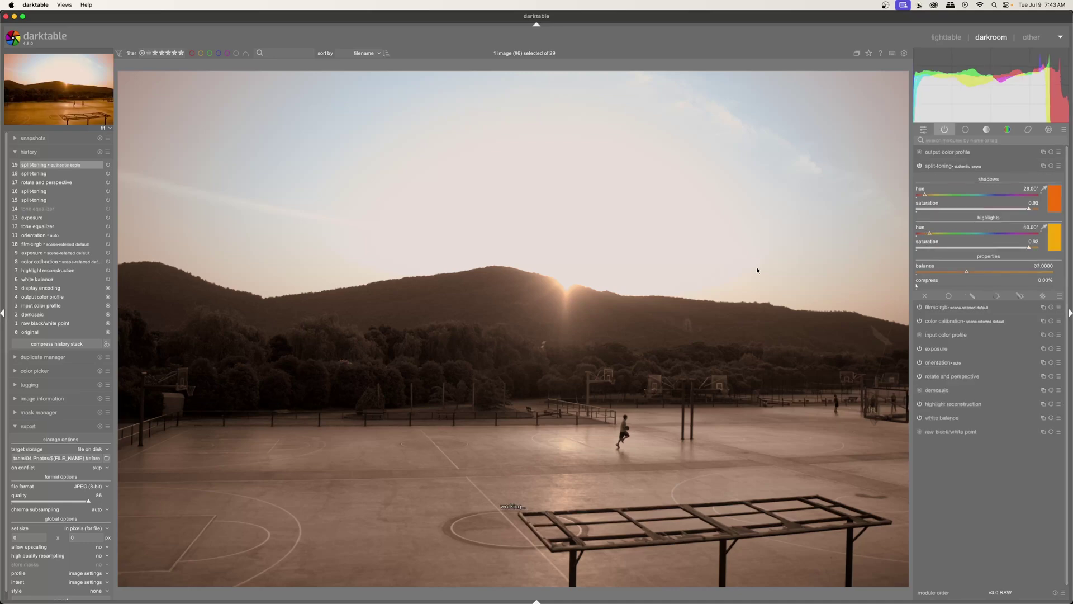
pyautogui.hotkey('ctrl', 'z')
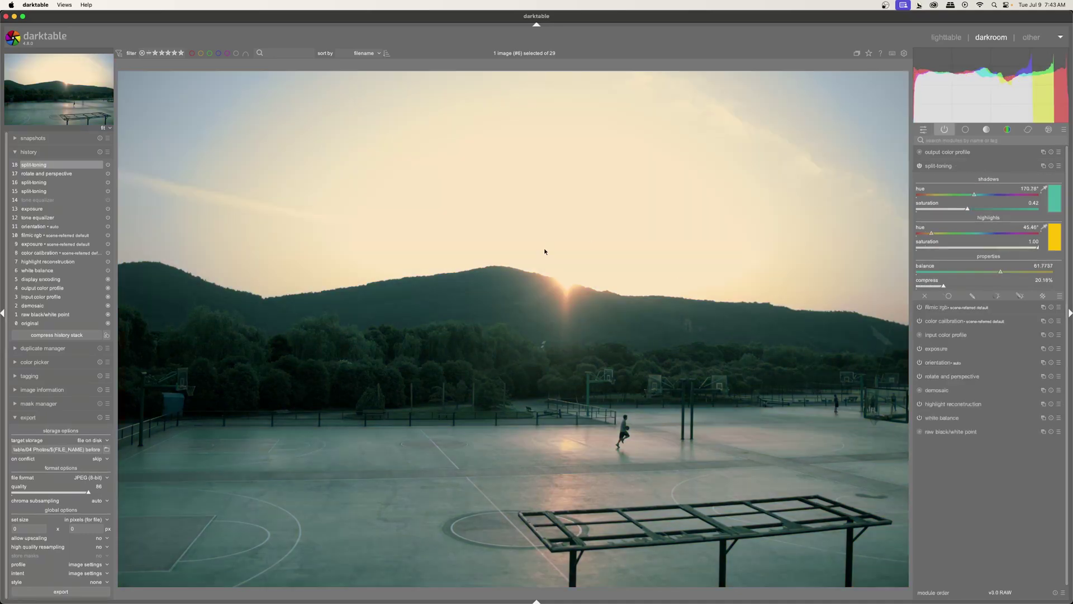
# Store the current split-toning settings as a new preset named 'Teal and Blue'.
pyautogui.click(1059, 166)
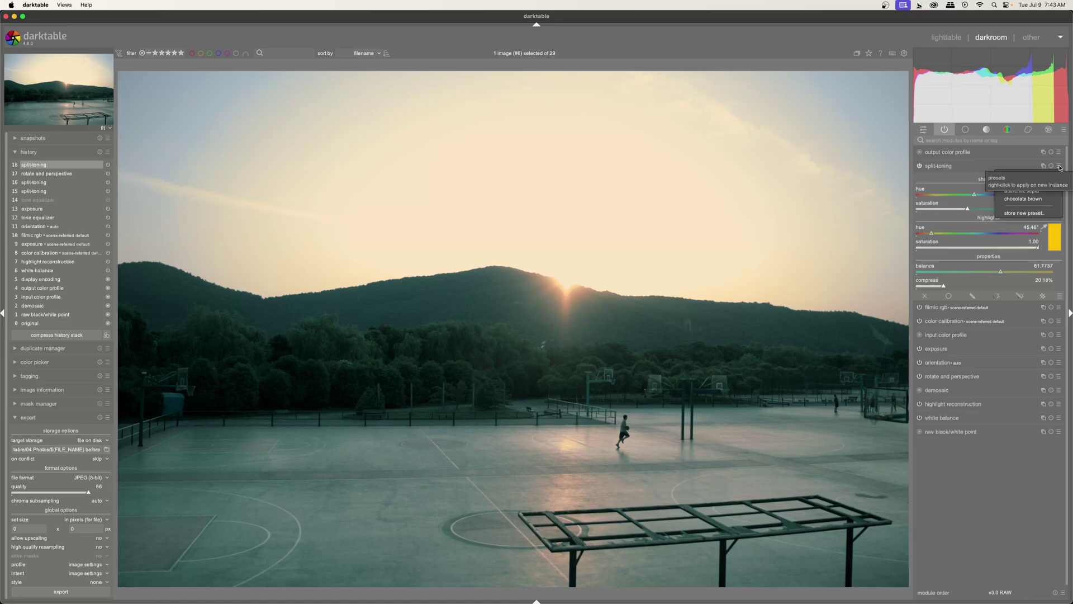
pyautogui.click(1027, 215)
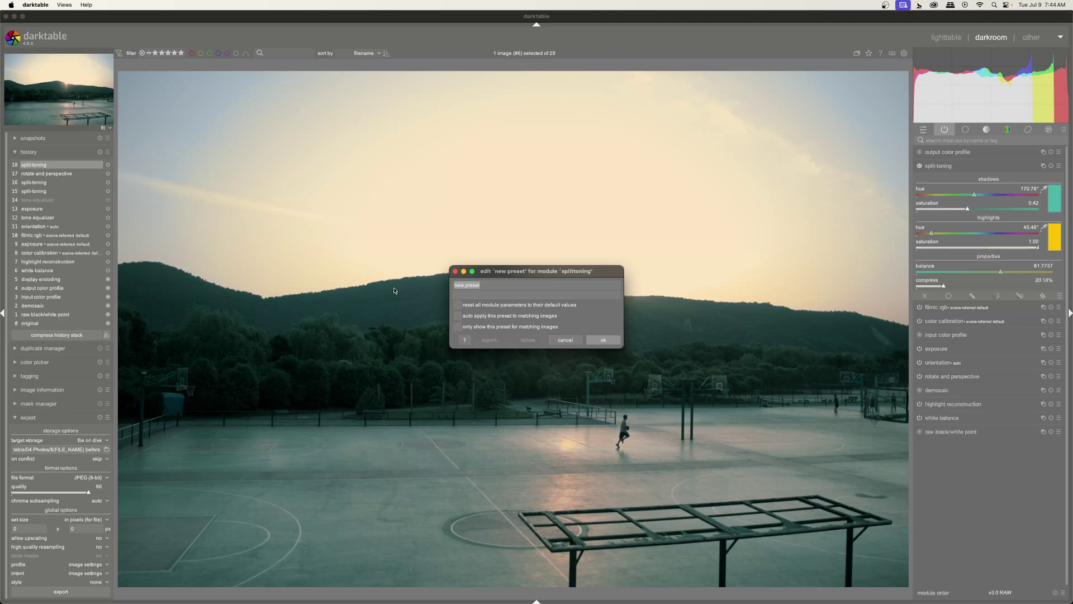
pyautogui.write('Teal and Blue')
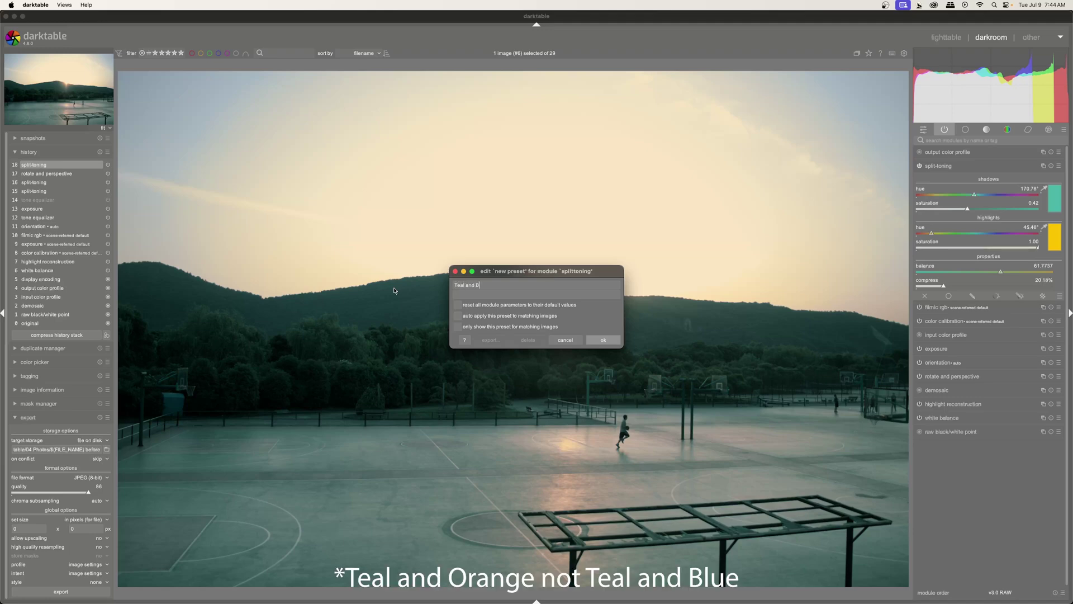
pyautogui.click(600, 340)
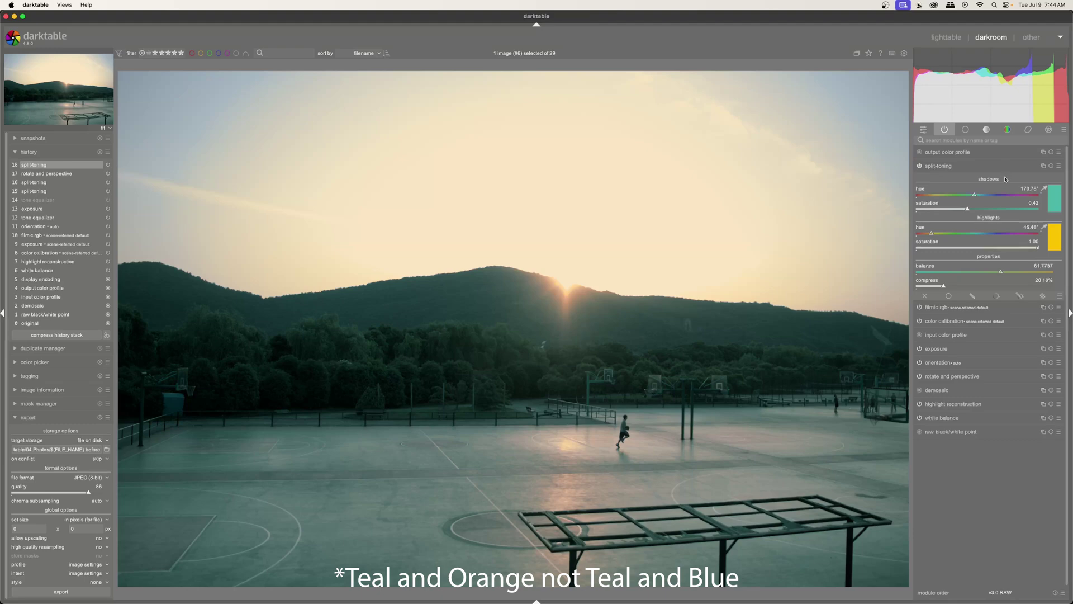
# Reset split-toning to its defaults and reapply the saved 'Teal and Blue' preset.
pyautogui.click(1051, 165)
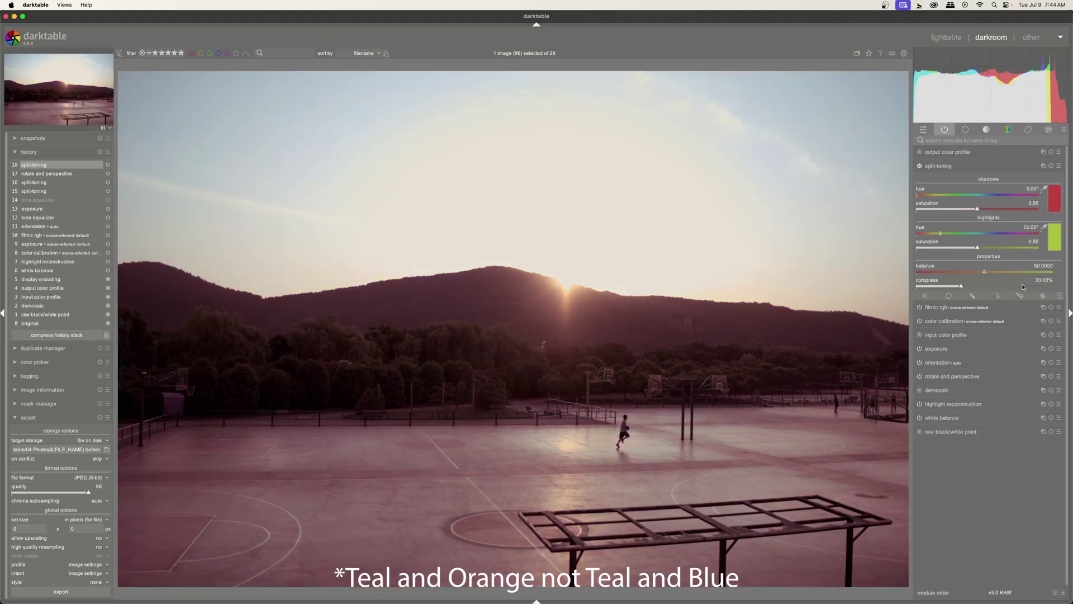
pyautogui.click(1059, 165)
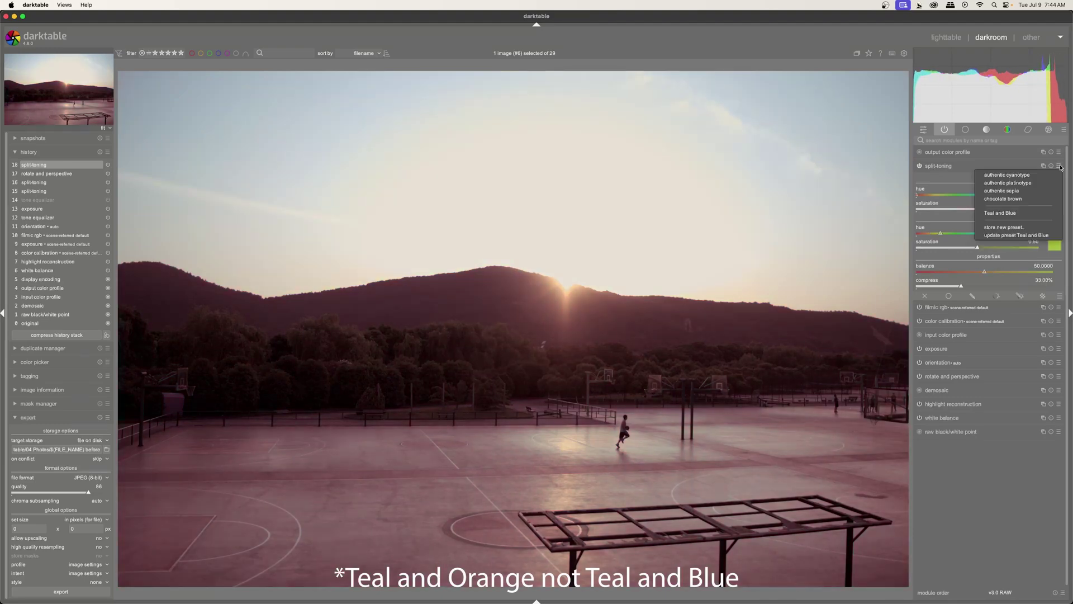
pyautogui.click(1019, 213)
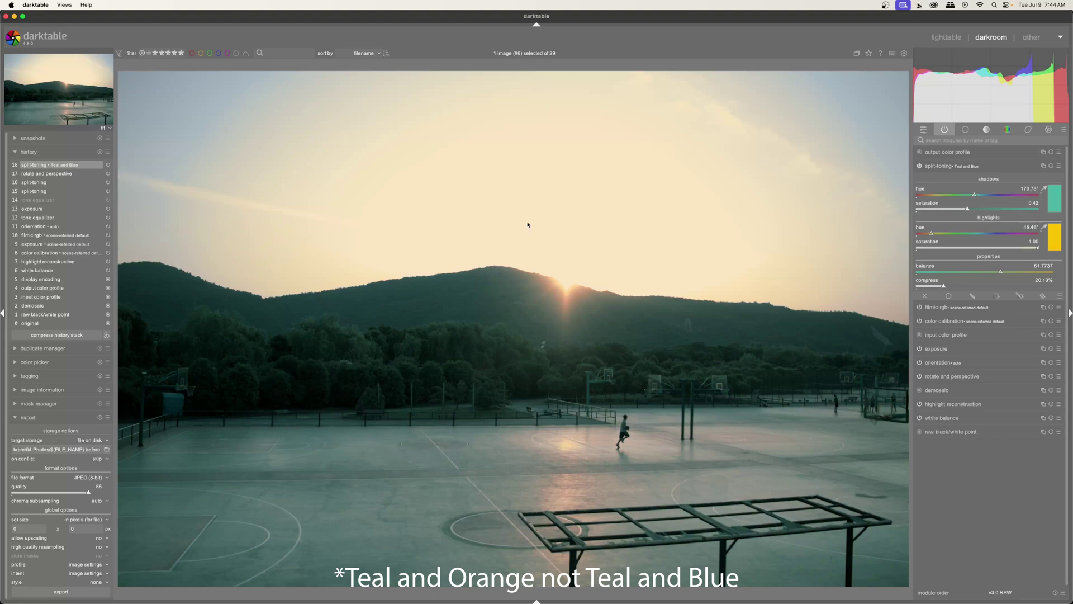